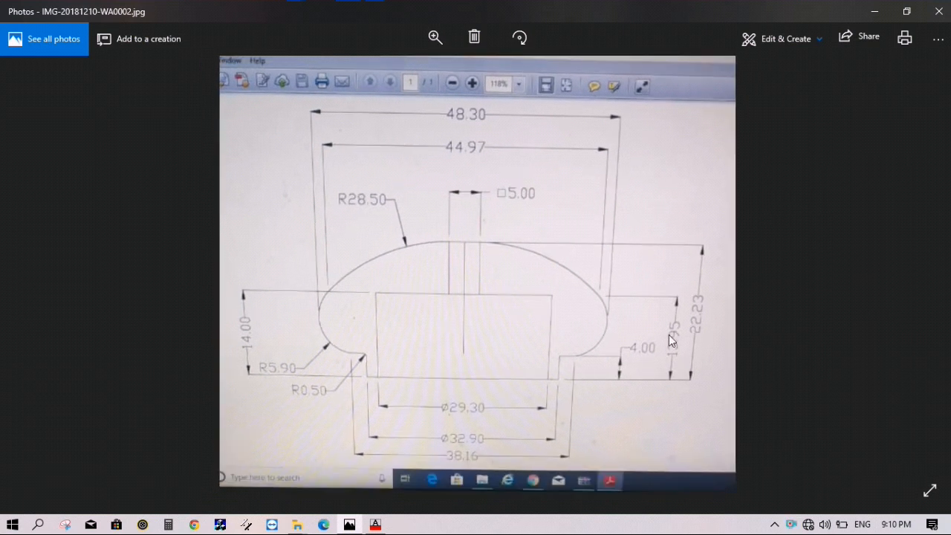
# Switch from the reference photo to AutoCAD and draw a vertical line 22.23 units long downward as the profile's centre line.
pyautogui.click(375, 524)
pyautogui.click(376, 524)
pyautogui.click(375, 525)
pyautogui.click(9, 84)
pyautogui.click(433, 149)
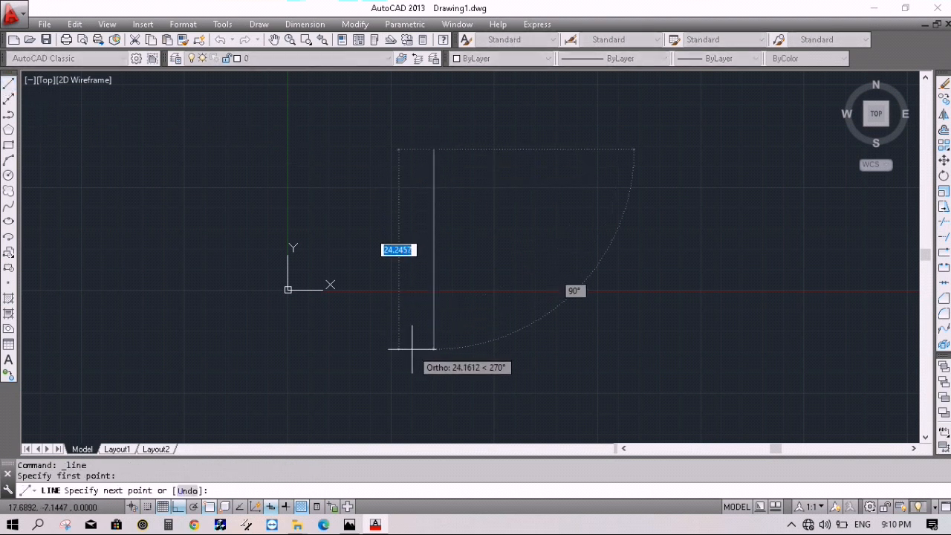
pyautogui.write('22.23')
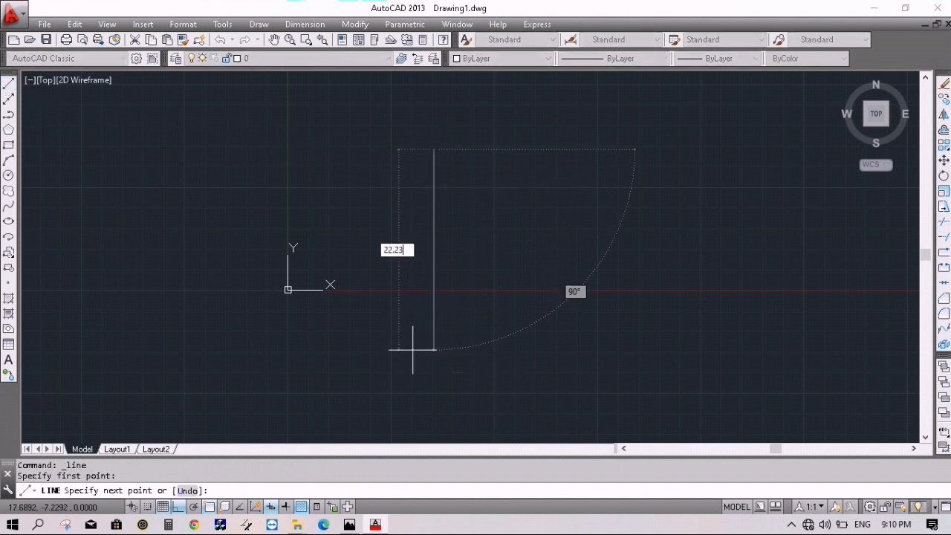
pyautogui.press('Return')
pyautogui.press('Return')
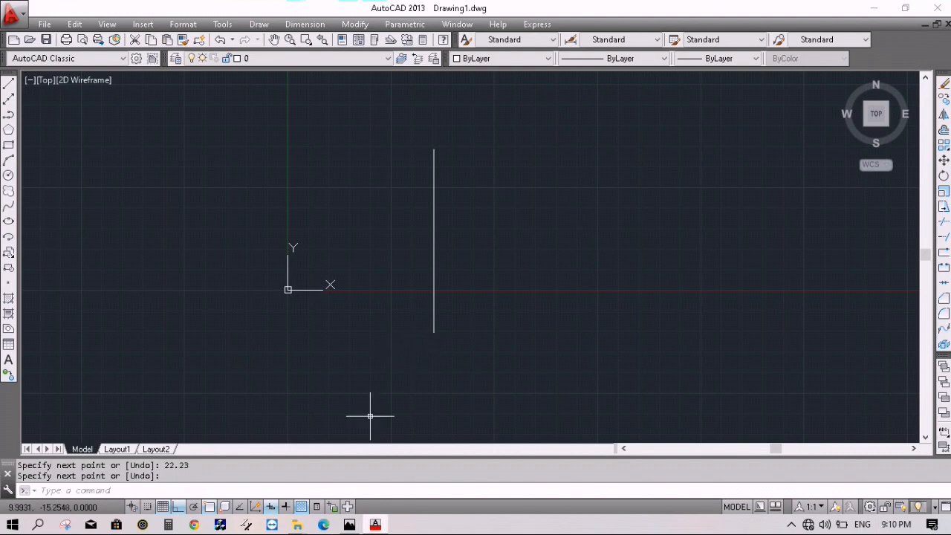
# Check the reference drawing, then draw a horizontal line 2.5 units long to the left from the vertical line's upper end.
pyautogui.click(349, 525)
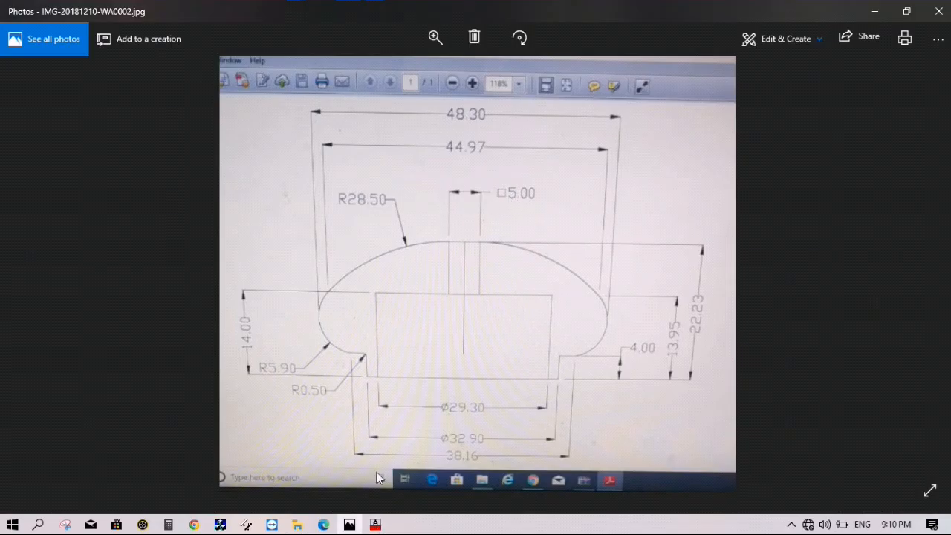
pyautogui.click(376, 524)
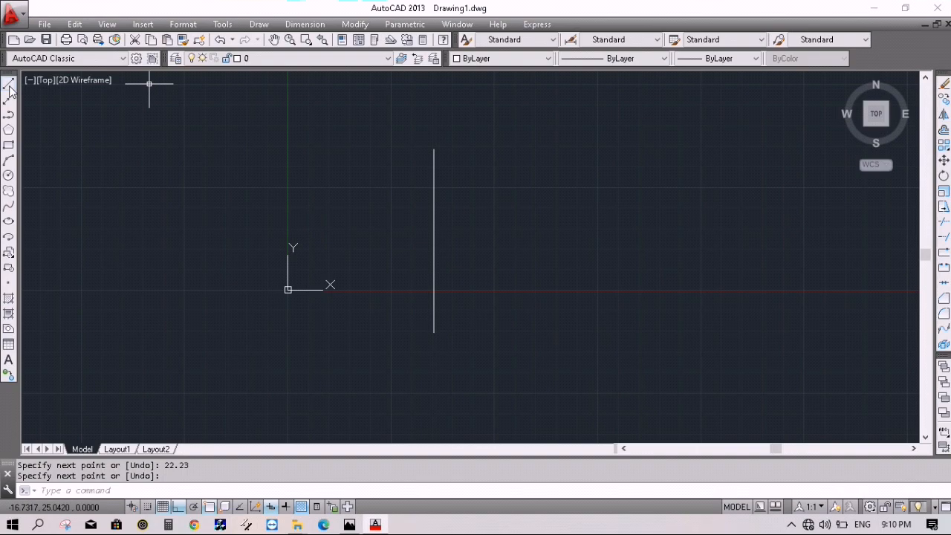
pyautogui.click(350, 525)
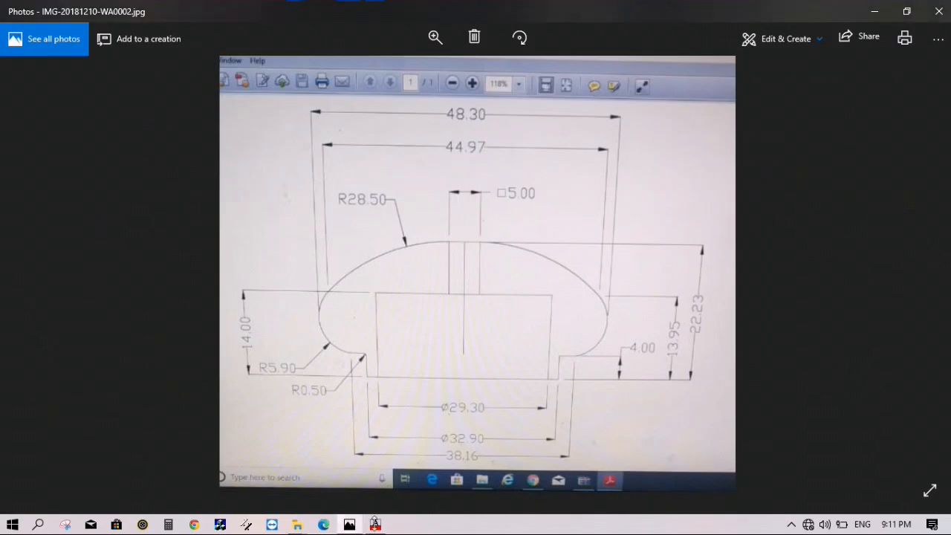
pyautogui.click(375, 525)
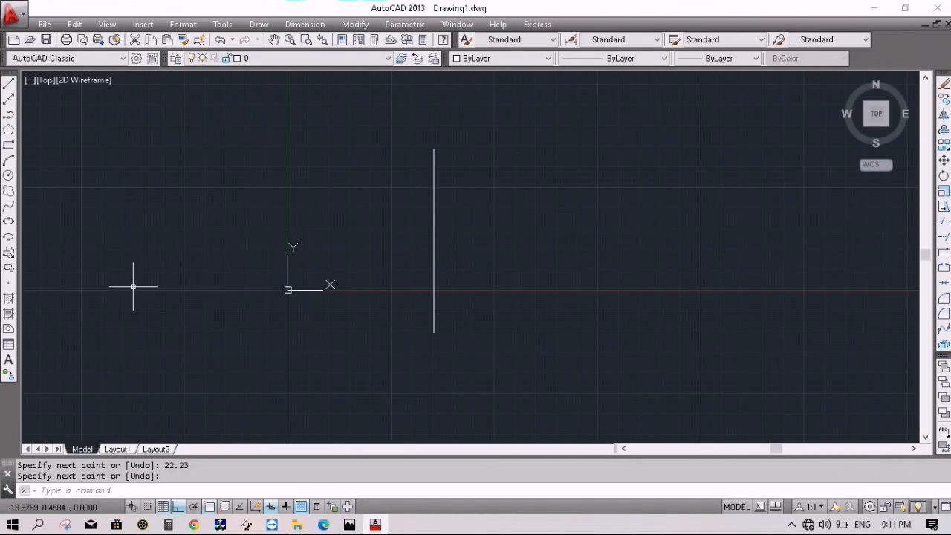
pyautogui.click(8, 84)
pyautogui.click(434, 150)
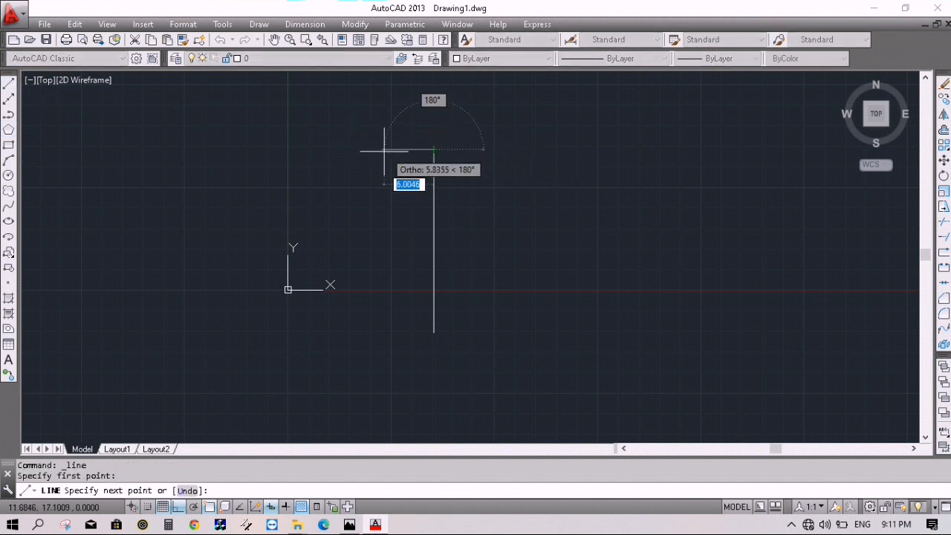
pyautogui.write('2.')
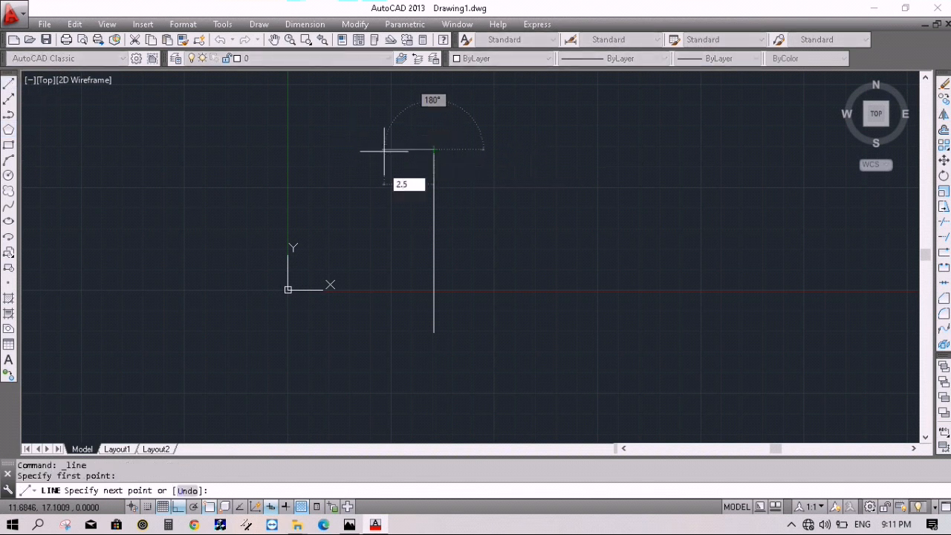
pyautogui.write('5')
pyautogui.press('Return')
pyautogui.press('Return')
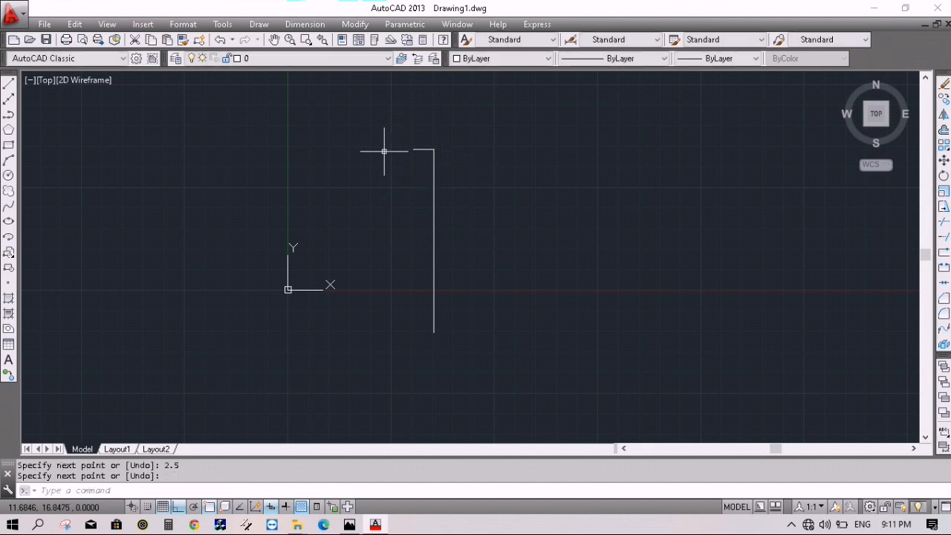
# Check the 44.97 width in the reference photo and calculate 44.97 / 2 in Calculator.
pyautogui.click(377, 525)
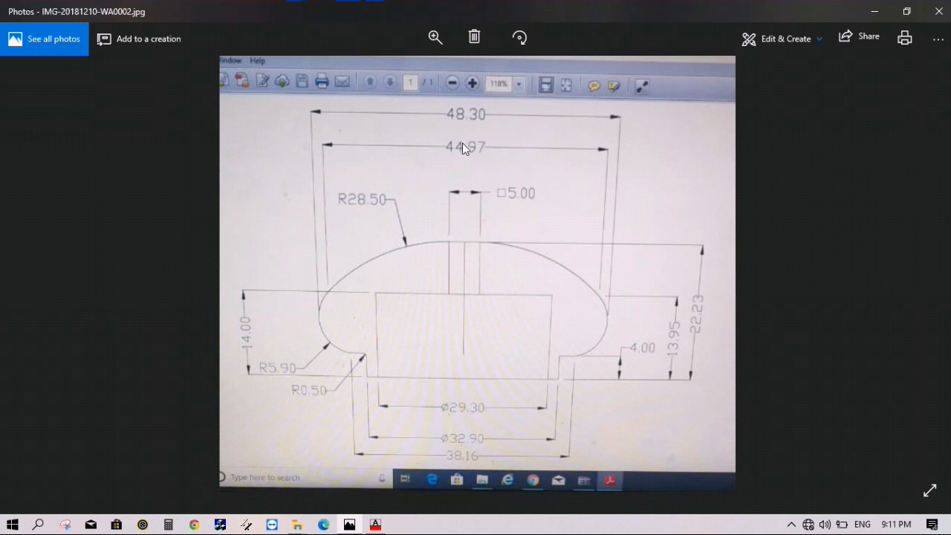
pyautogui.click(375, 524)
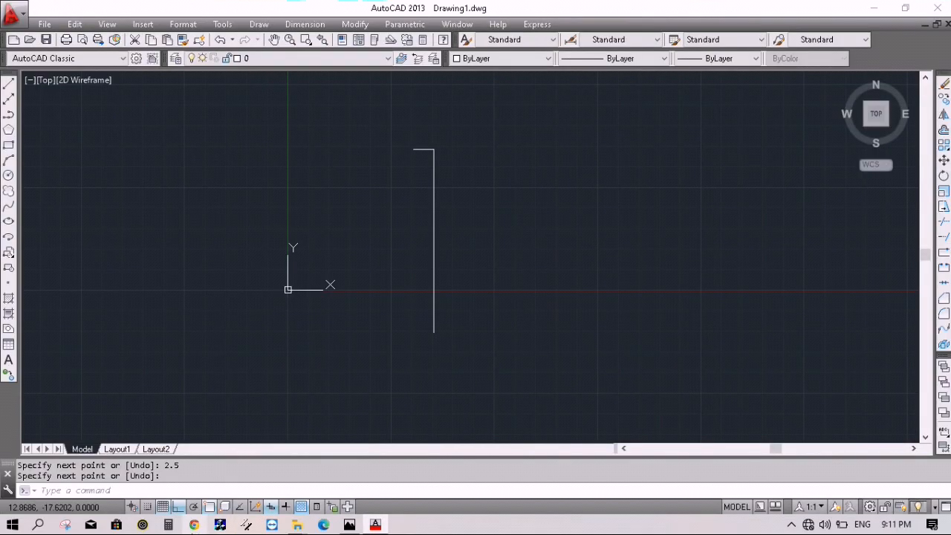
pyautogui.click(169, 524)
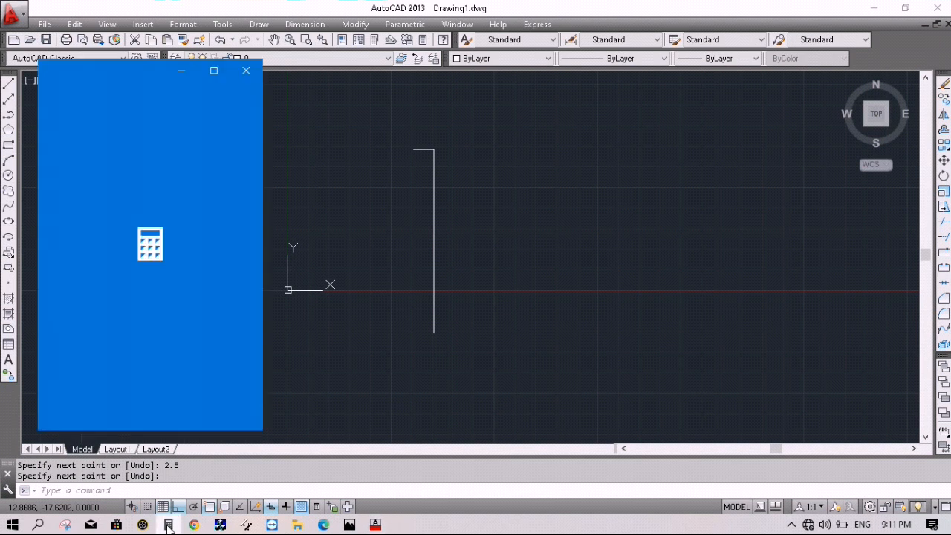
pyautogui.write('44.')
pyautogui.write('97/2')
pyautogui.press('Return')
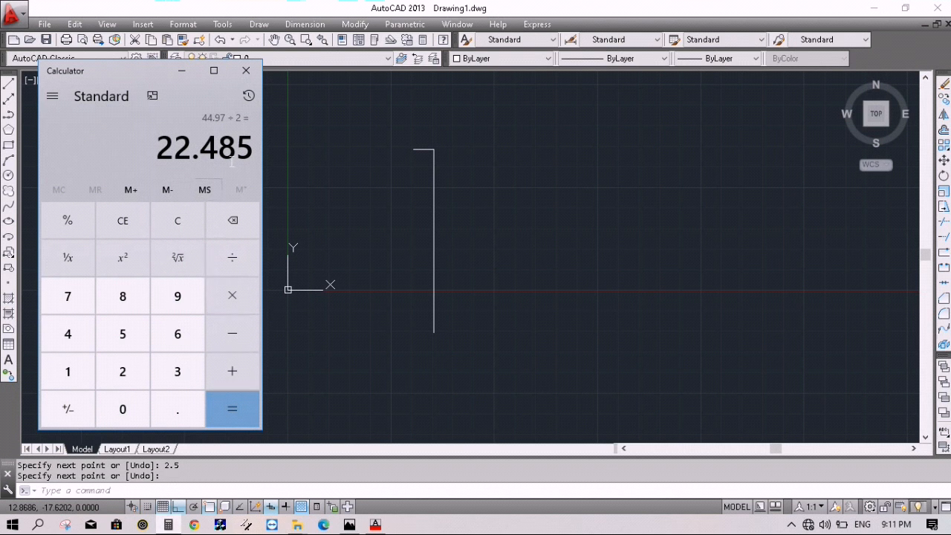
pyautogui.click(181, 70)
# Offset the vertical centre line 22.485 units to its left.
pyautogui.write('o')
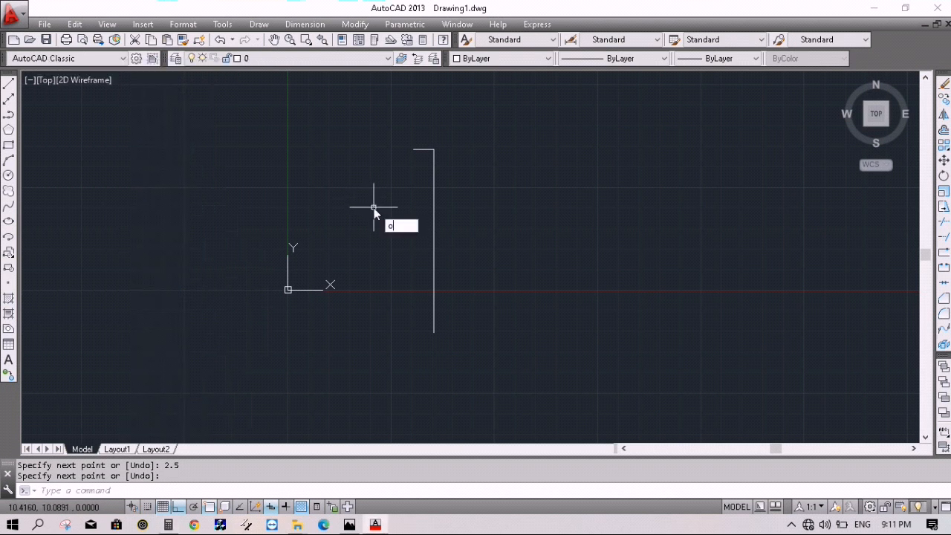
pyautogui.press('Return')
pyautogui.write('22.485')
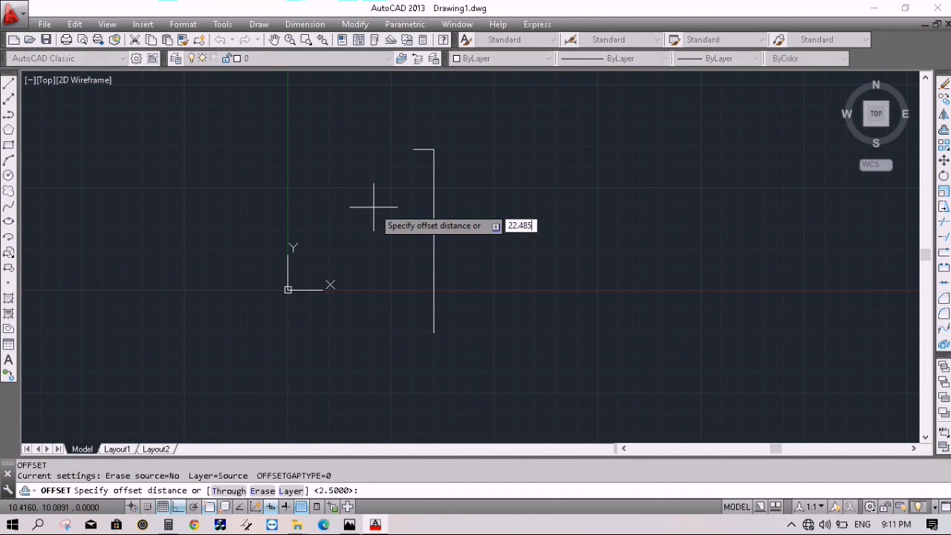
pyautogui.press('Return')
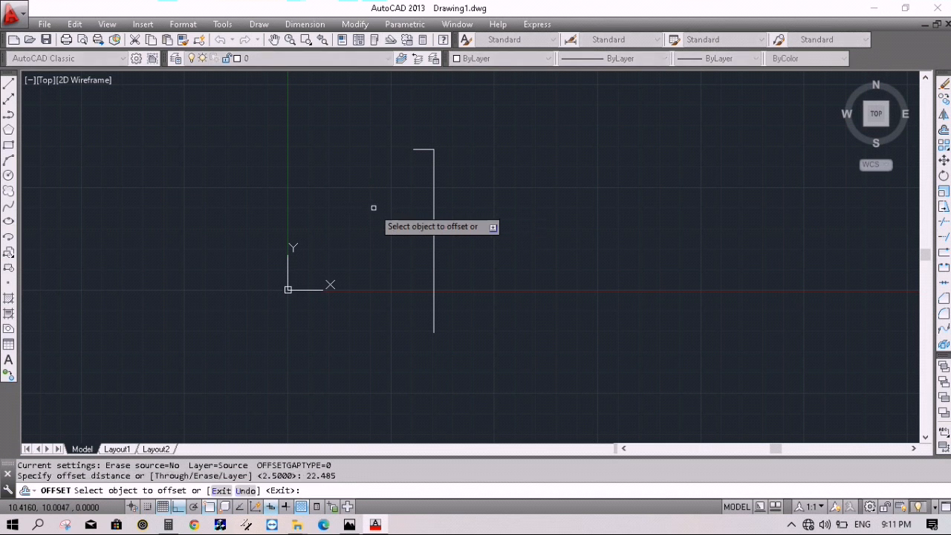
pyautogui.click(435, 253)
pyautogui.click(373, 233)
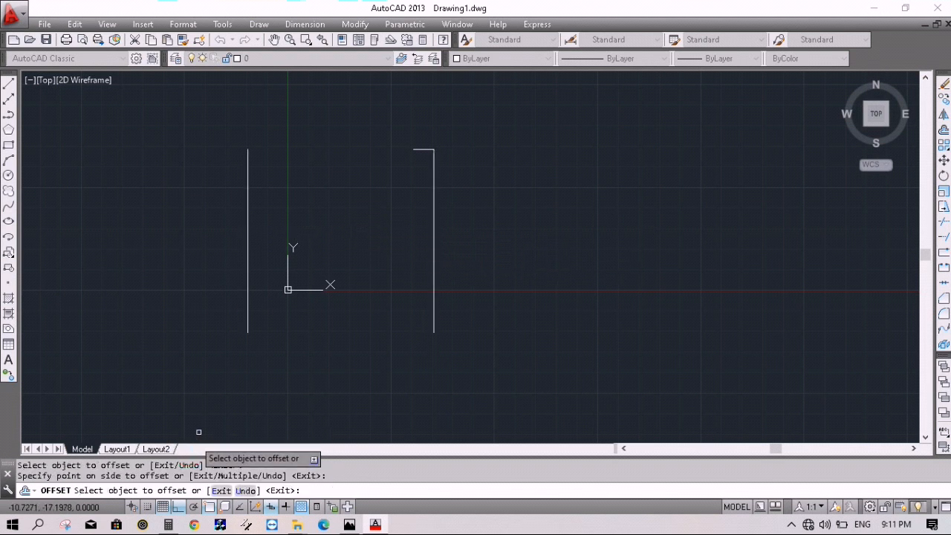
pyautogui.click(168, 525)
pyautogui.click(168, 525)
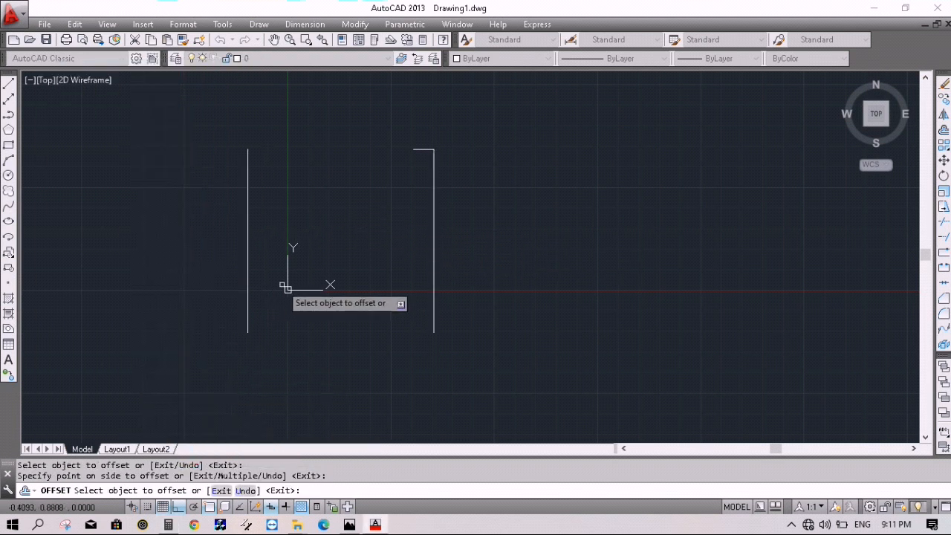
pyautogui.press('Escape')
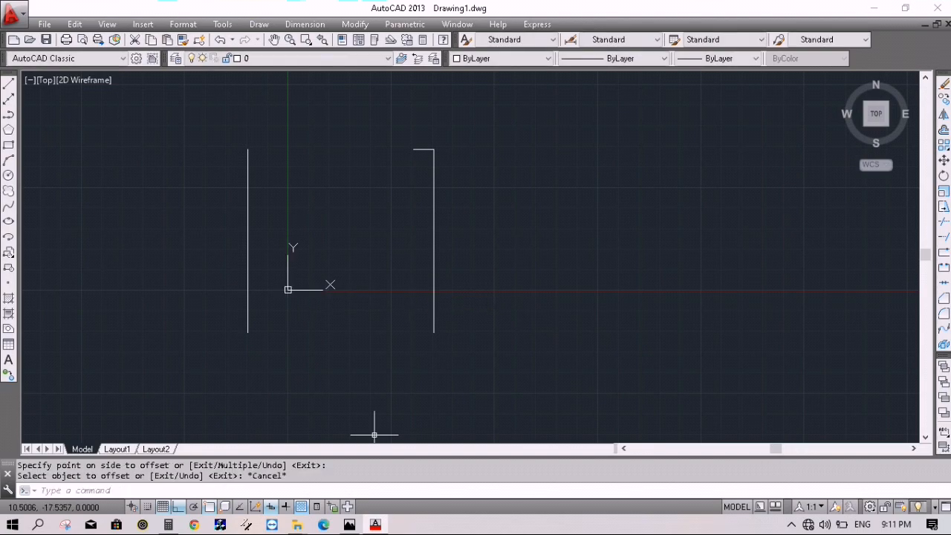
# Check the heights in the reference photo and draw a horizontal base line joining the lower ends of both vertical lines.
pyautogui.click(375, 524)
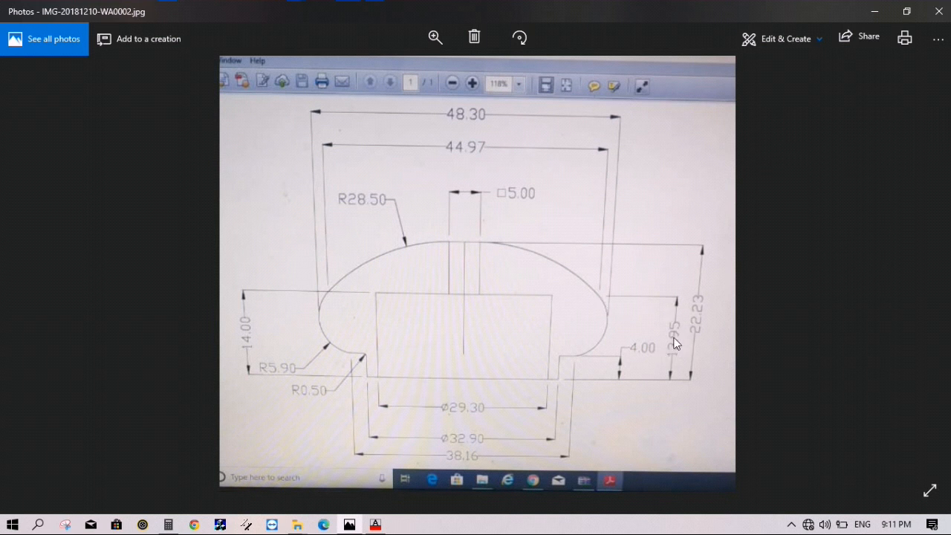
pyautogui.click(376, 525)
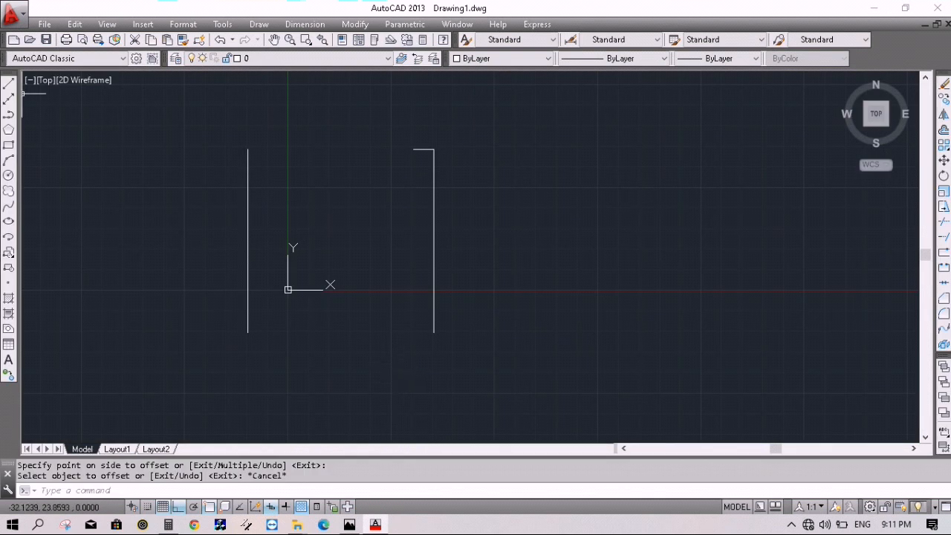
pyautogui.click(10, 86)
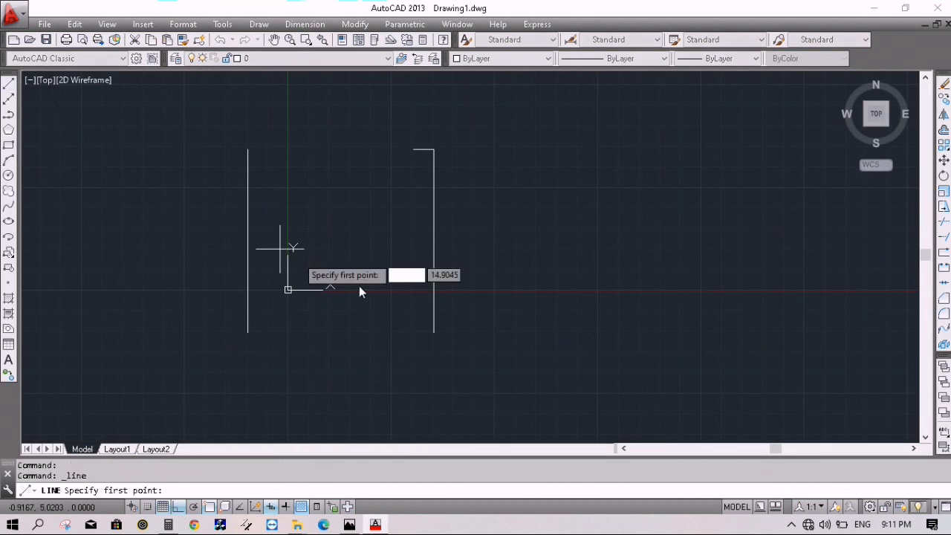
pyautogui.click(434, 332)
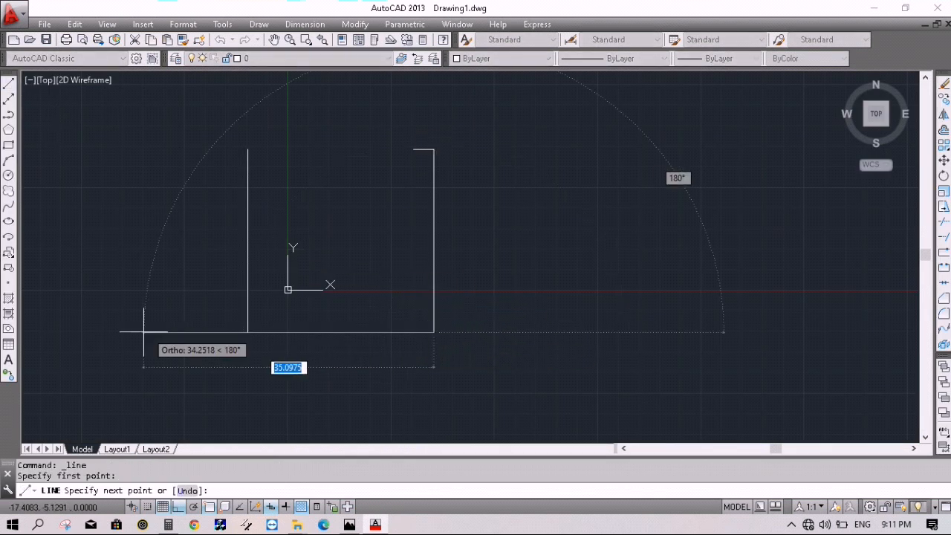
pyautogui.click(247, 332)
pyautogui.rightClick(248, 333)
pyautogui.click(265, 340)
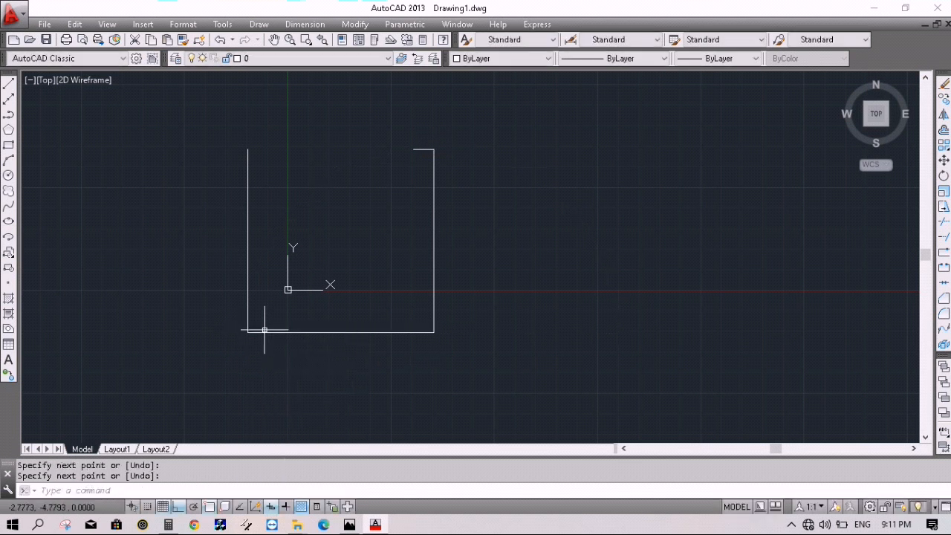
# Offset the horizontal base line 13.95 units upward.
pyautogui.write('o')
pyautogui.press('Return')
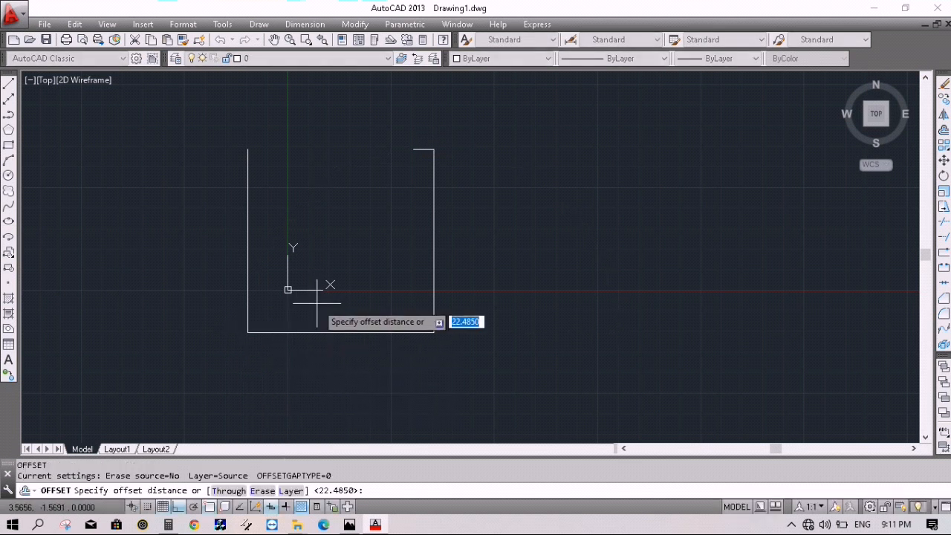
pyautogui.write('13.95')
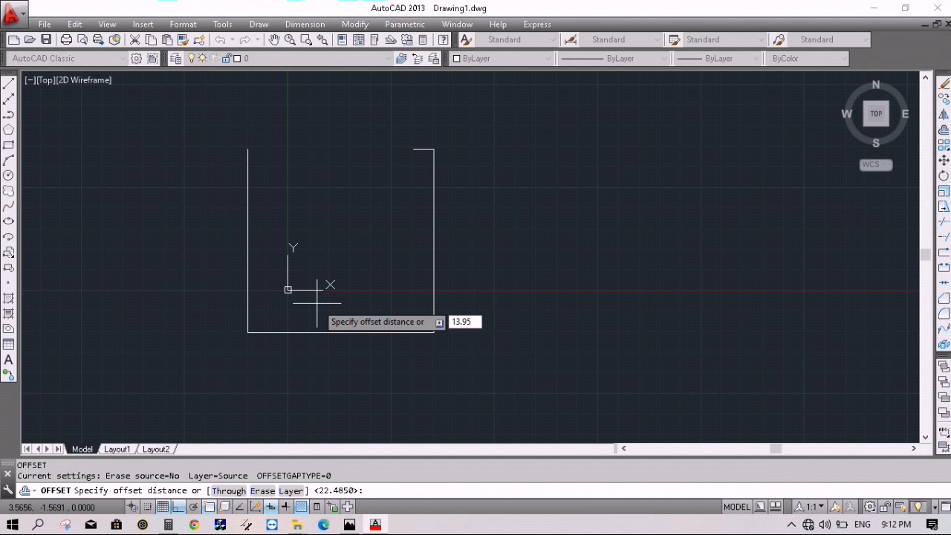
pyautogui.press('Return')
pyautogui.click(344, 332)
pyautogui.click(350, 209)
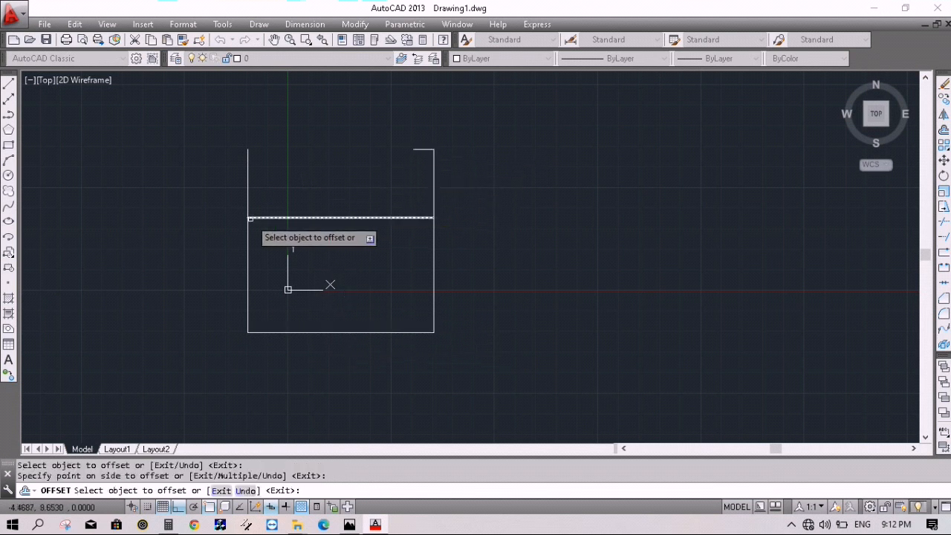
pyautogui.press('Escape')
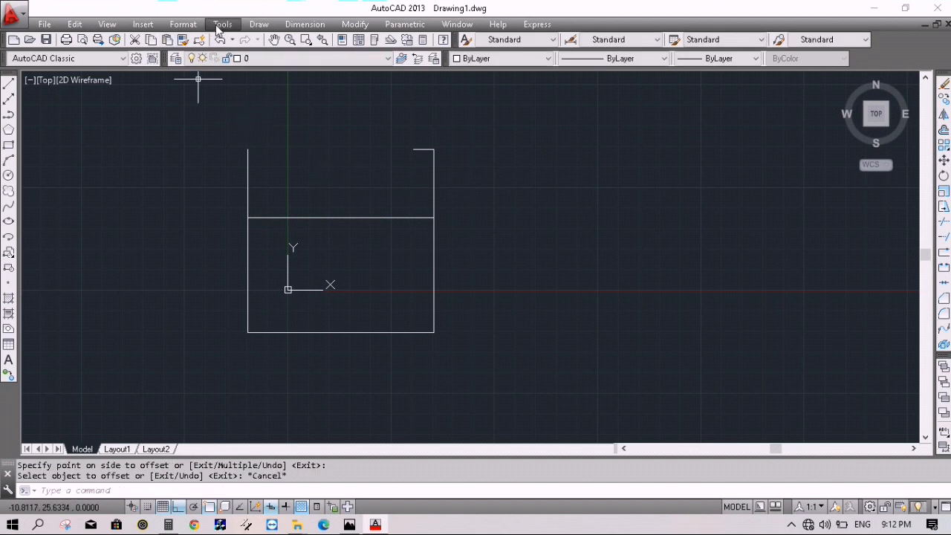
# Check the radius of the upper dome arc in the reference photo and return to the AutoCAD drawing.
pyautogui.click(349, 524)
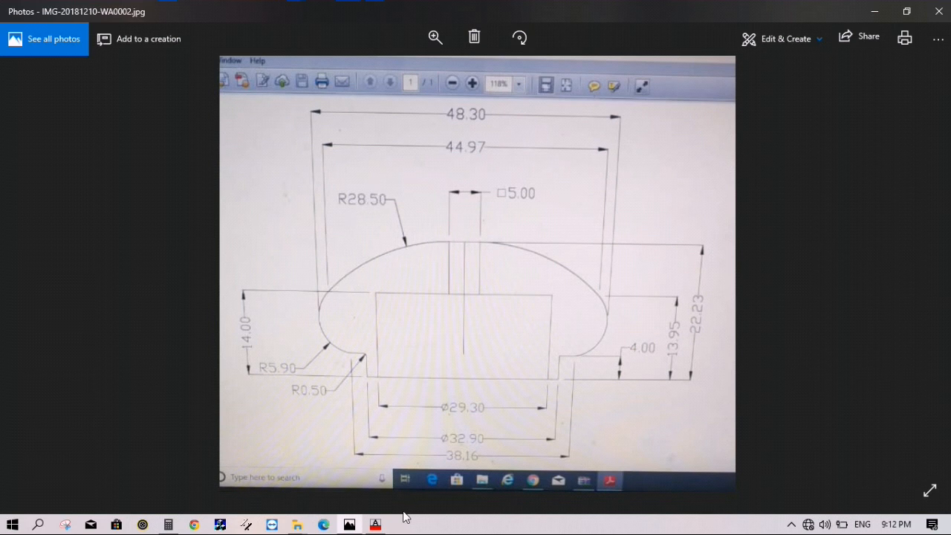
pyautogui.click(375, 525)
pyautogui.click(218, 25)
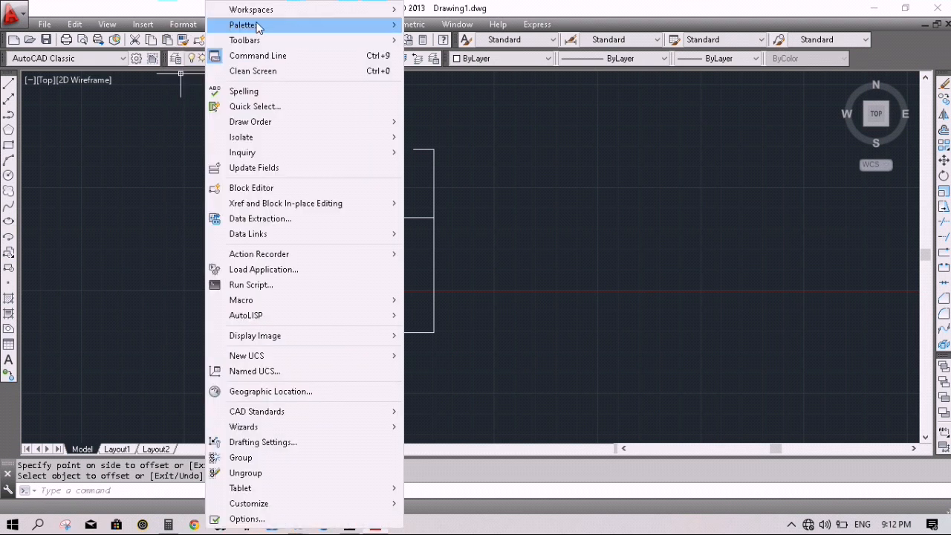
pyautogui.click(175, 174)
pyautogui.click(170, 177)
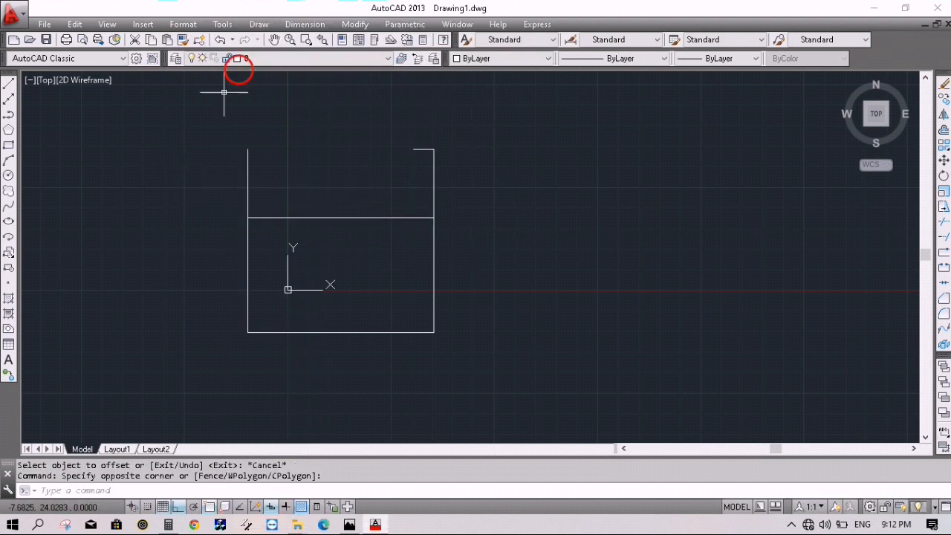
pyautogui.click(260, 25)
pyautogui.moveTo(356, 209)
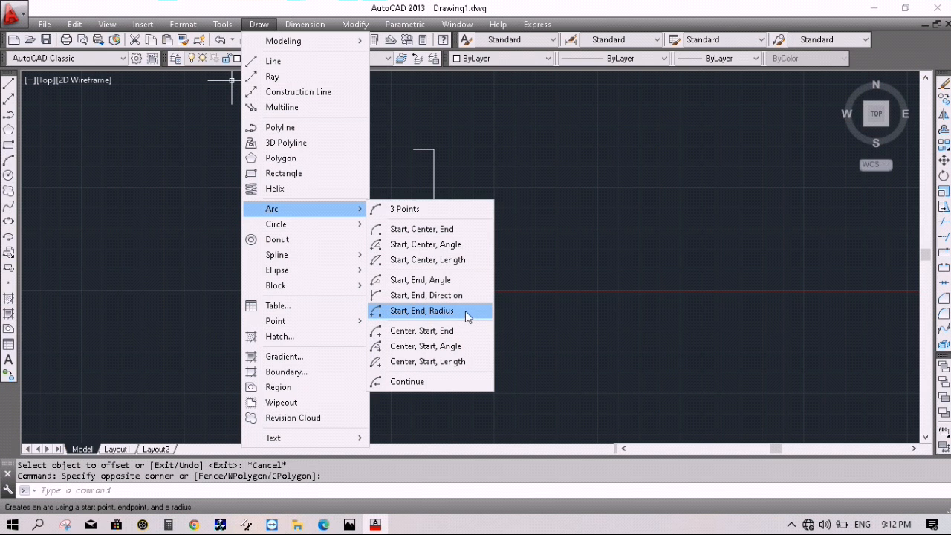
pyautogui.click(467, 311)
pyautogui.click(248, 217)
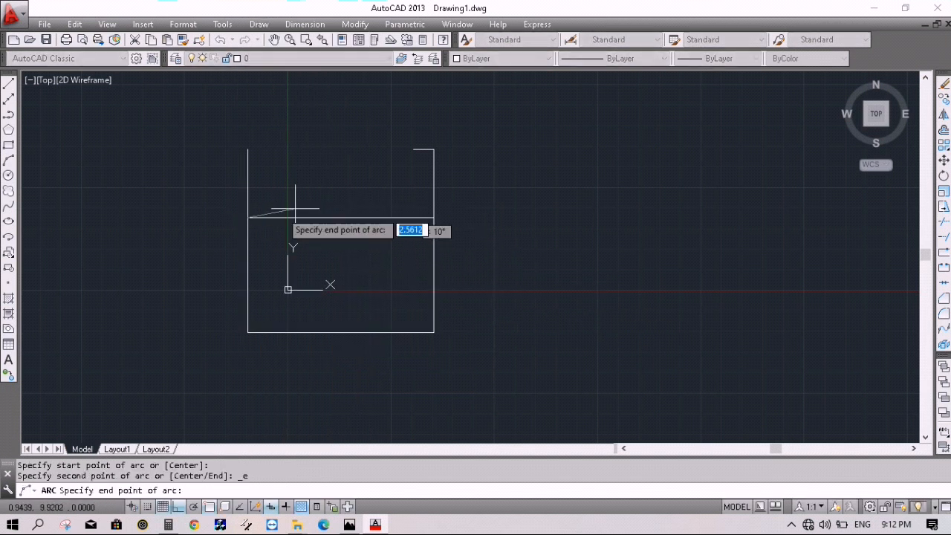
pyautogui.click(413, 149)
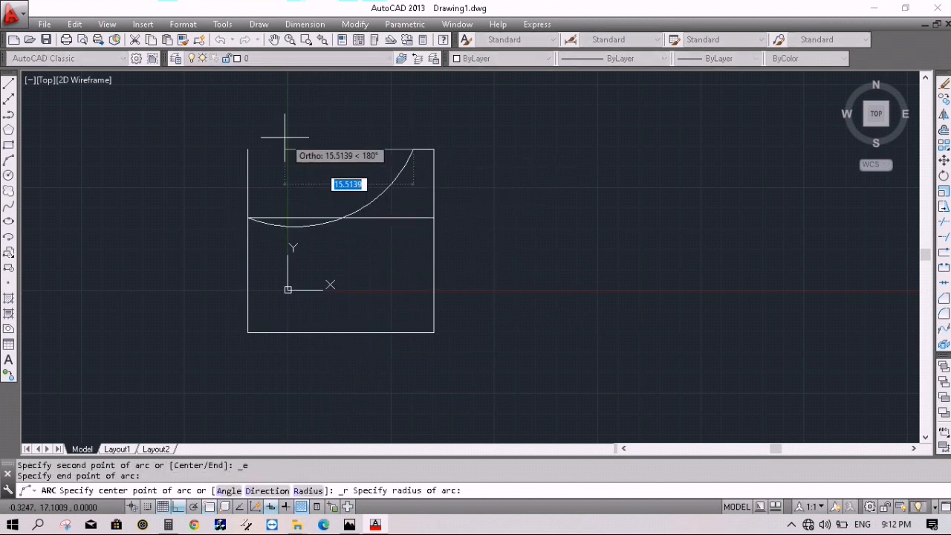
pyautogui.press('Escape')
# Draw a 28.5-radius start-end-radius arc from the short top line's free end to where the left vertical meets the upper horizontal line.
pyautogui.click(259, 25)
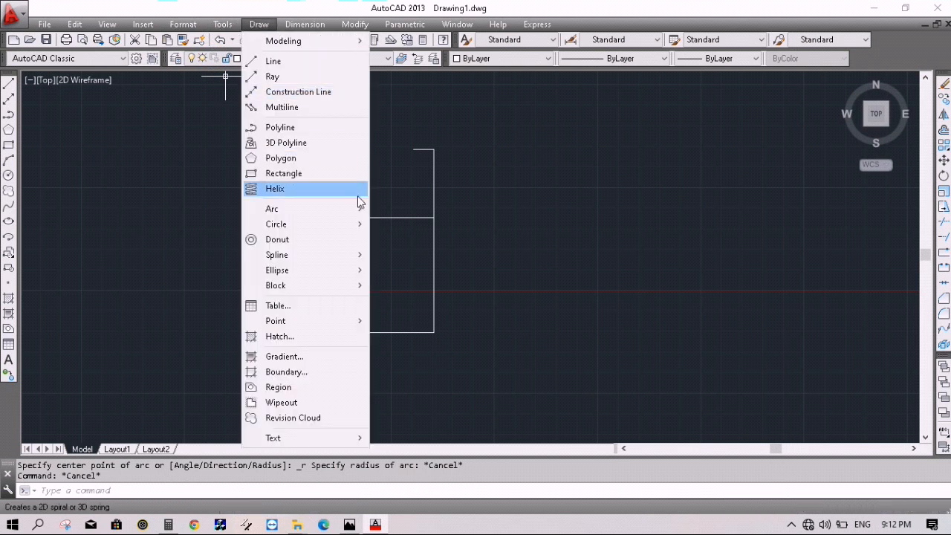
pyautogui.moveTo(357, 208)
pyautogui.click(416, 310)
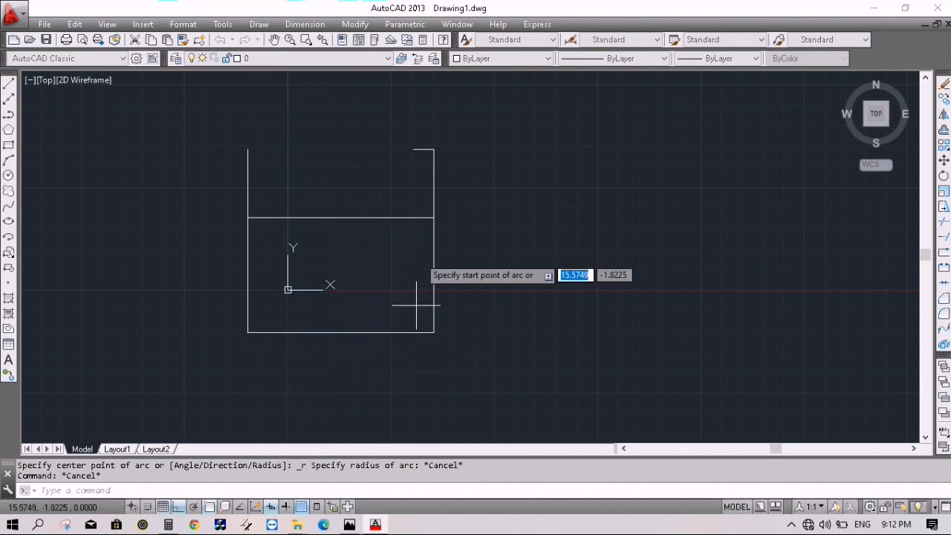
pyautogui.click(411, 149)
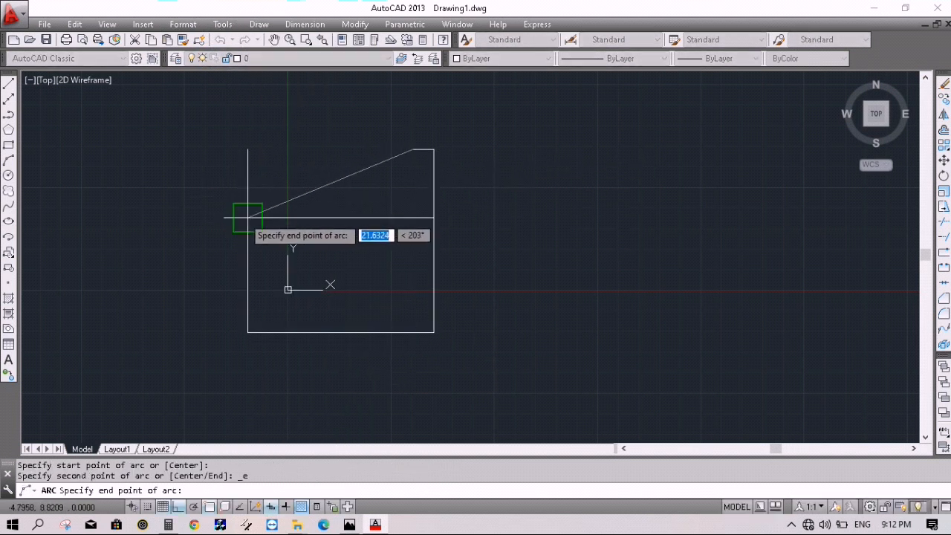
pyautogui.click(248, 217)
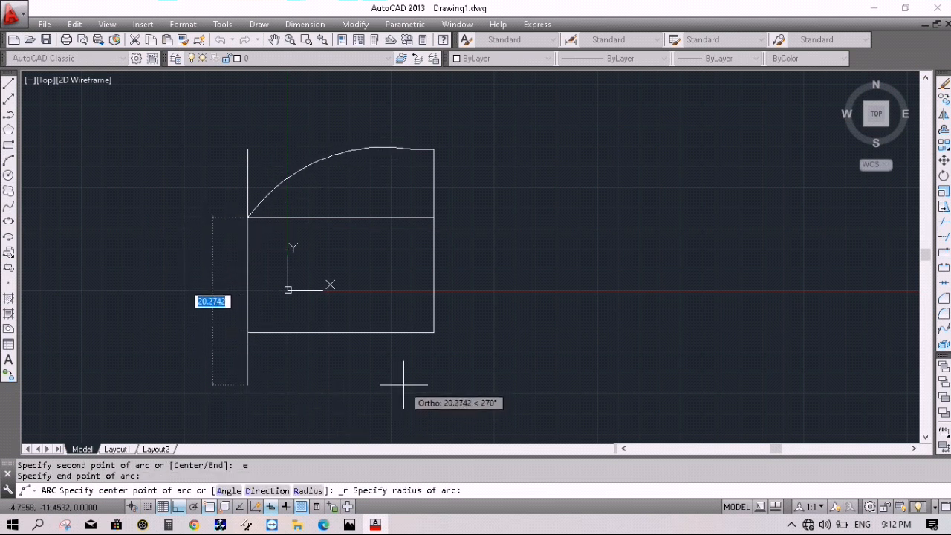
pyautogui.write('28.')
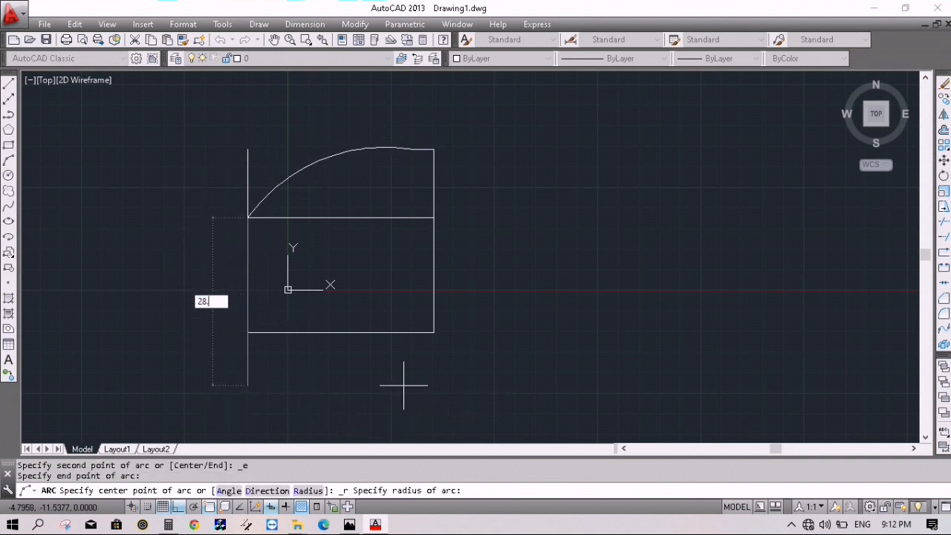
pyautogui.write('5')
pyautogui.press('Return')
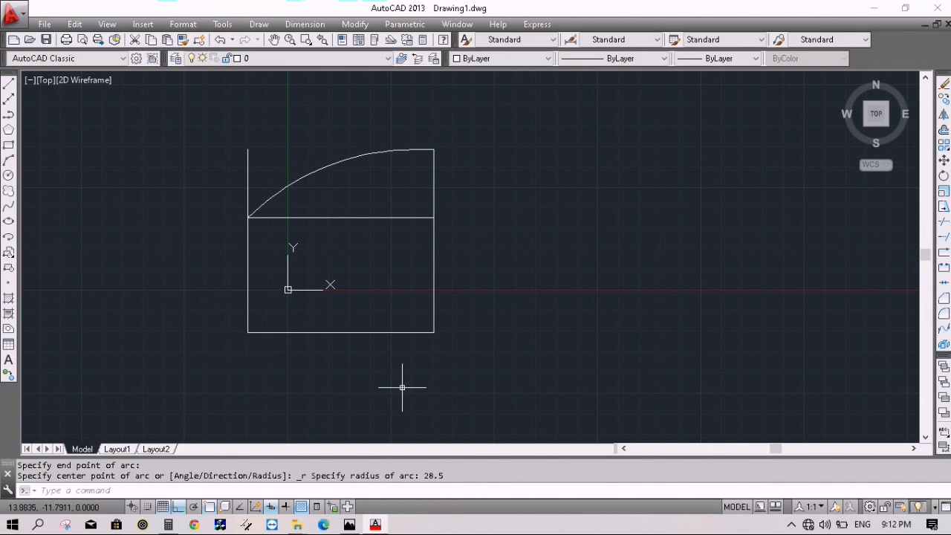
# Check the 38.16 width in the reference photo and calculate 38.16 / 2 in Calculator.
pyautogui.click(375, 525)
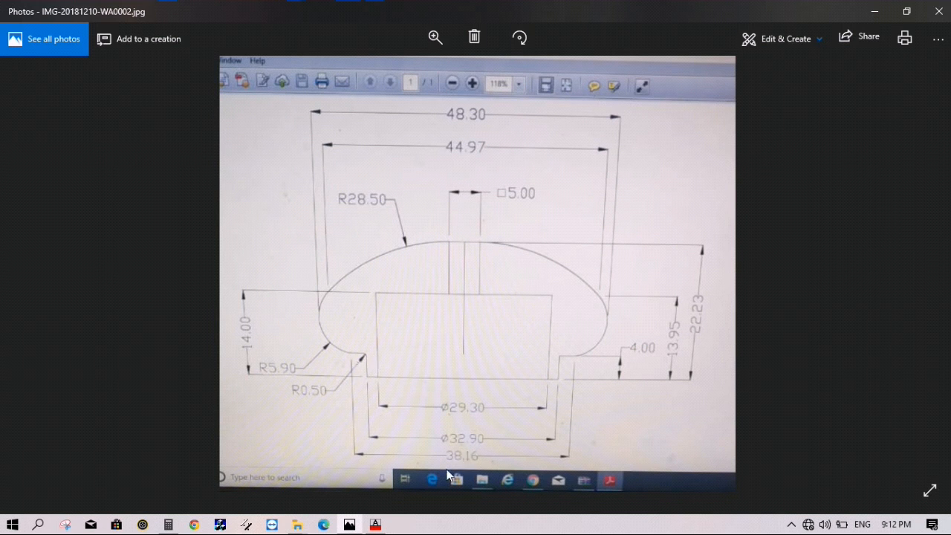
pyautogui.click(375, 525)
pyautogui.click(167, 525)
pyautogui.press('Escape')
pyautogui.write('2')
pyautogui.press('Escape')
pyautogui.write('38.16/2')
pyautogui.press('Return')
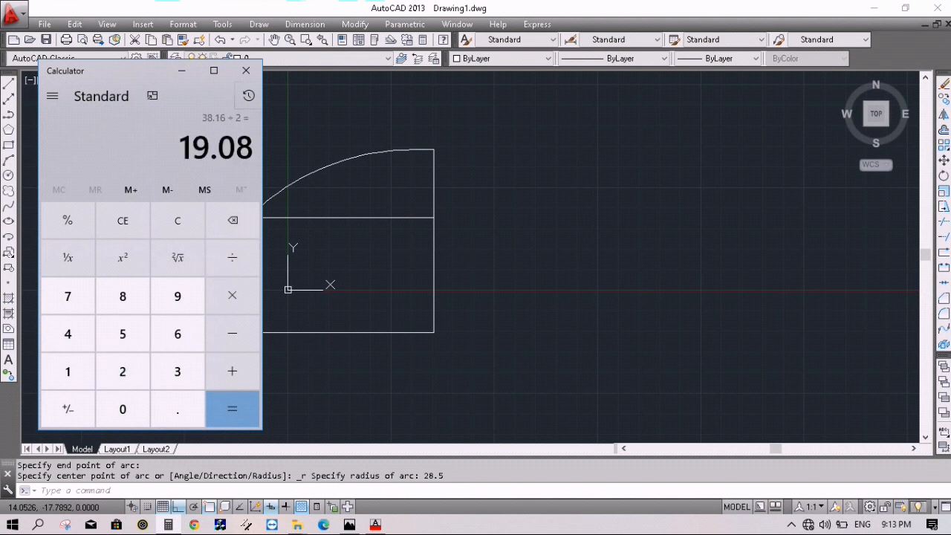
pyautogui.click(181, 71)
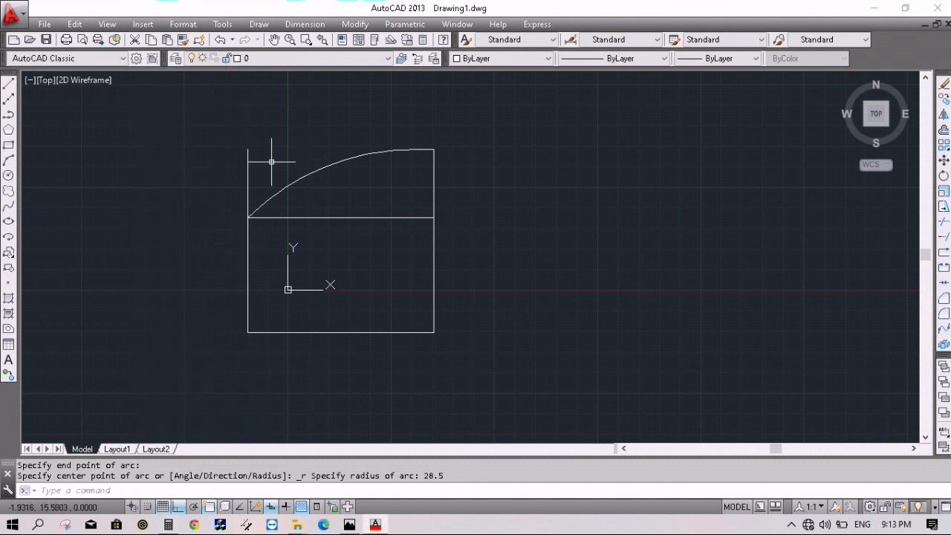
# Offset the vertical centre line 19.08 units to its left.
pyautogui.press('Escape')
pyautogui.write('o')
pyautogui.press('Return')
pyautogui.write('19.09')
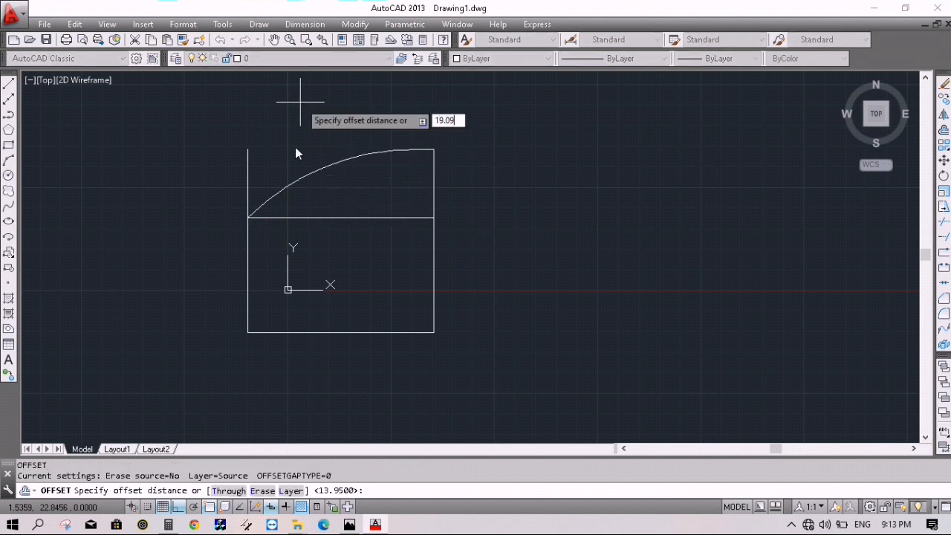
pyautogui.click(168, 525)
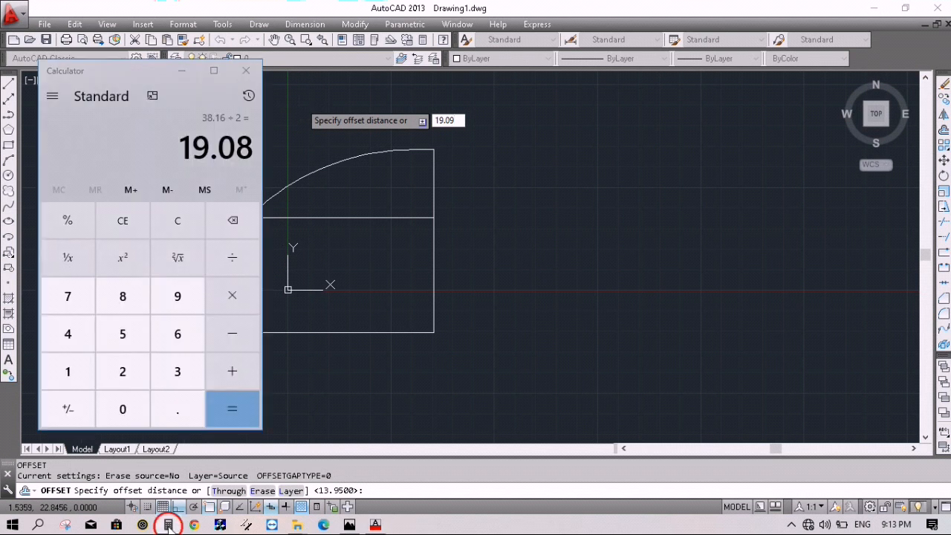
pyautogui.click(168, 525)
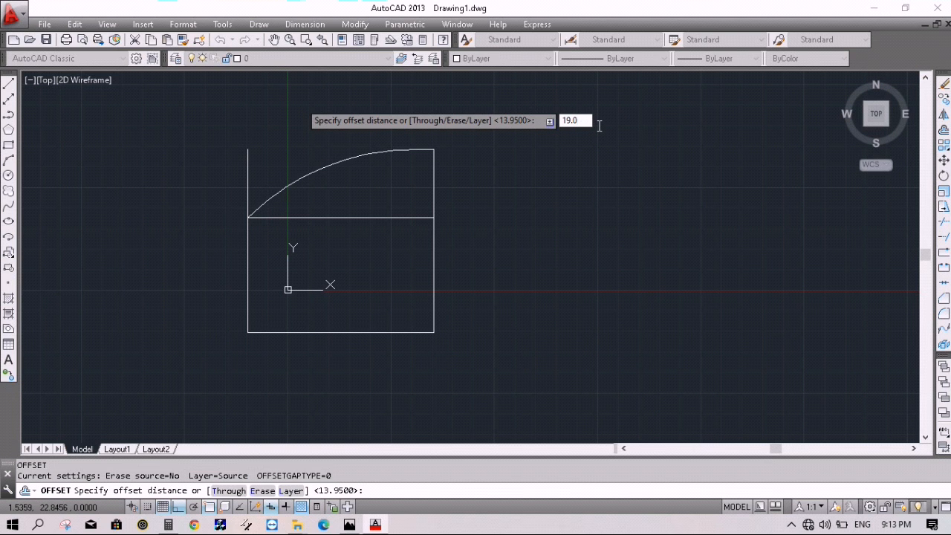
pyautogui.press('Return')
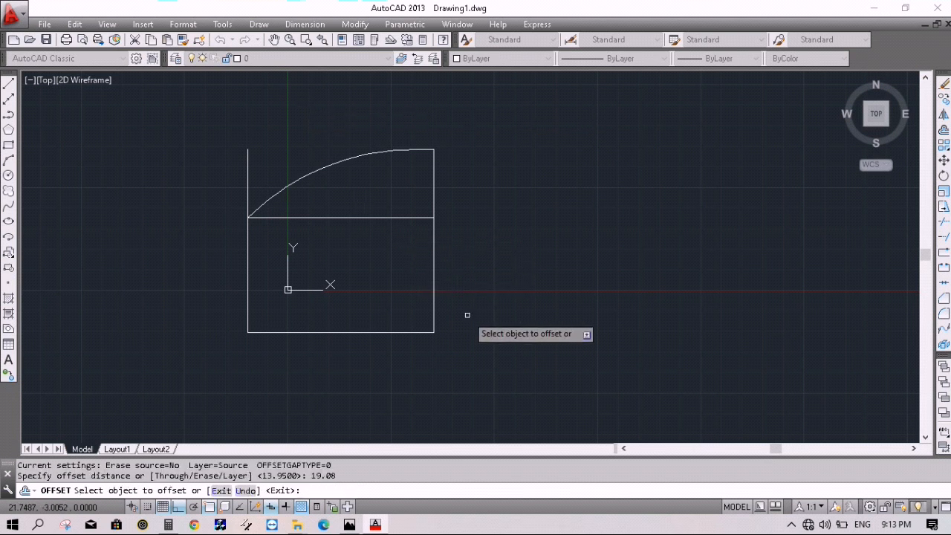
pyautogui.click(434, 302)
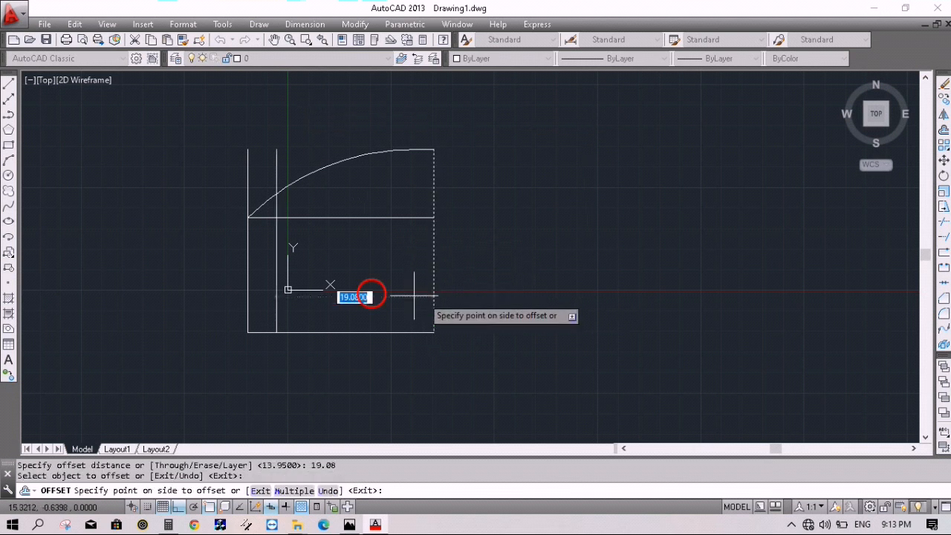
pyautogui.click(191, 263)
pyautogui.rightClick(489, 190)
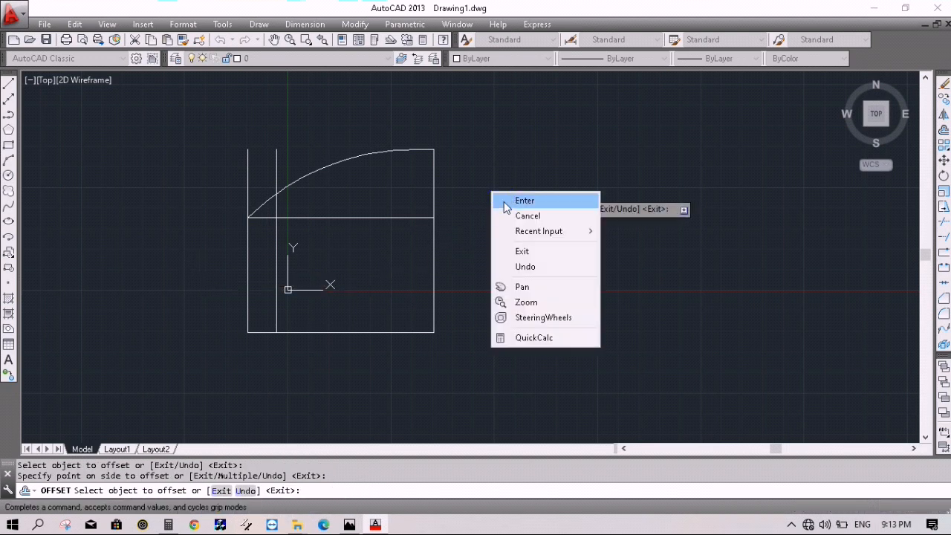
pyautogui.click(505, 198)
# Check the lower step height in the reference photo and offset the horizontal base line 4 units upward.
pyautogui.click(383, 527)
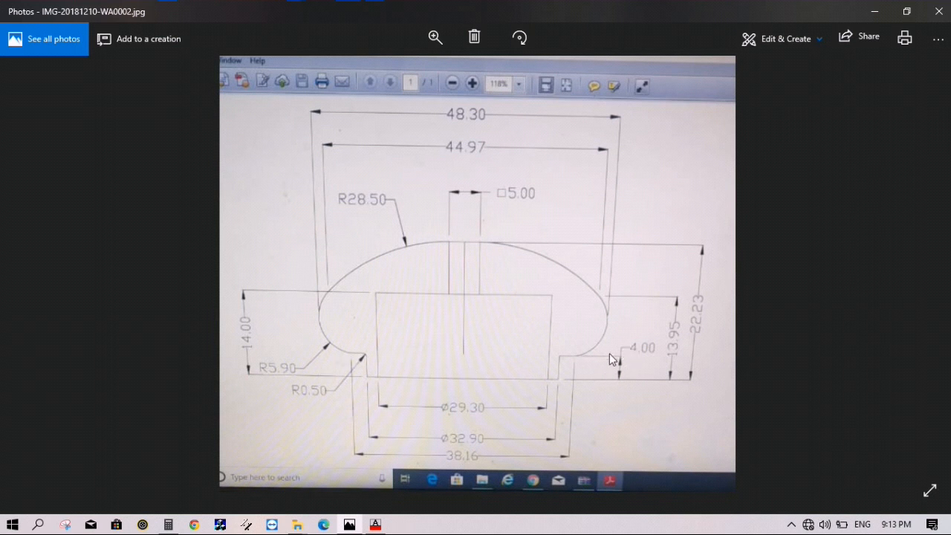
pyautogui.click(375, 524)
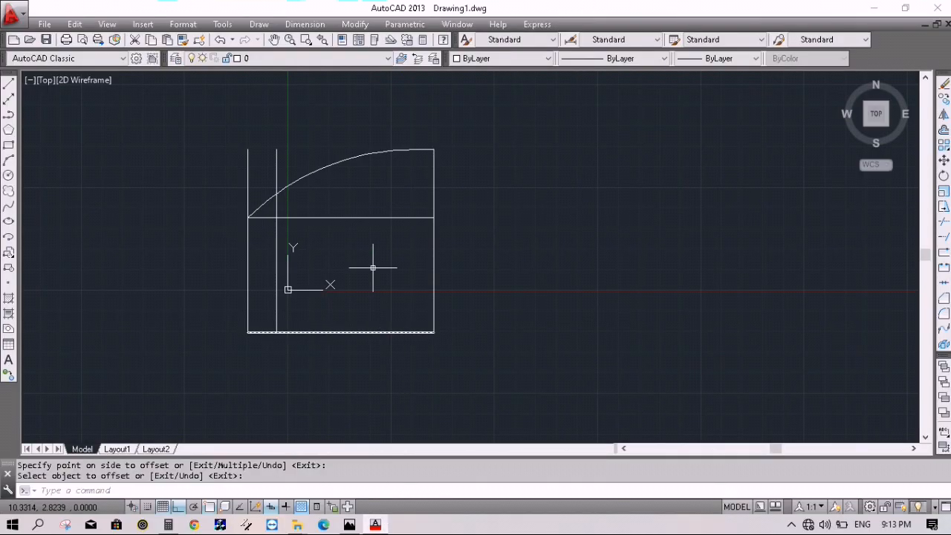
pyautogui.write('o')
pyautogui.press('Return')
pyautogui.write('4')
pyautogui.press('Return')
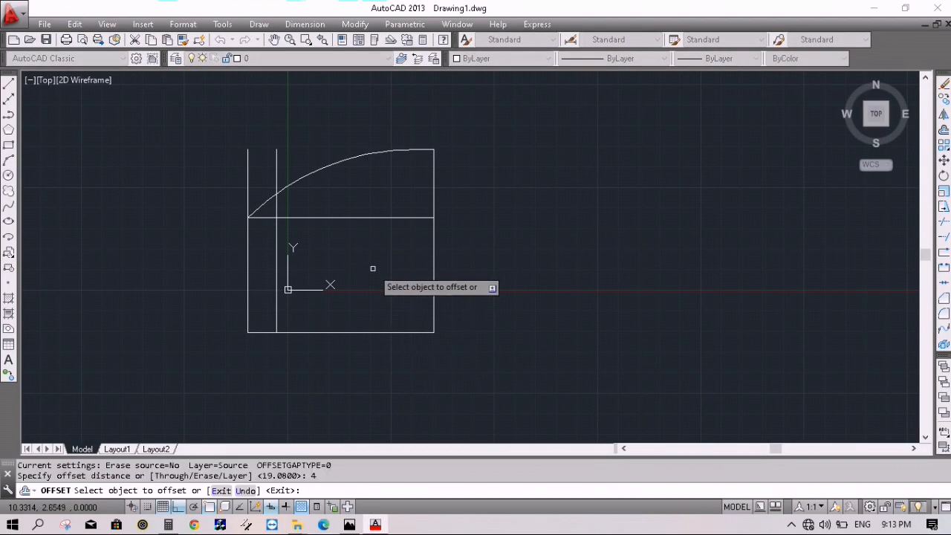
pyautogui.click(367, 332)
pyautogui.click(375, 261)
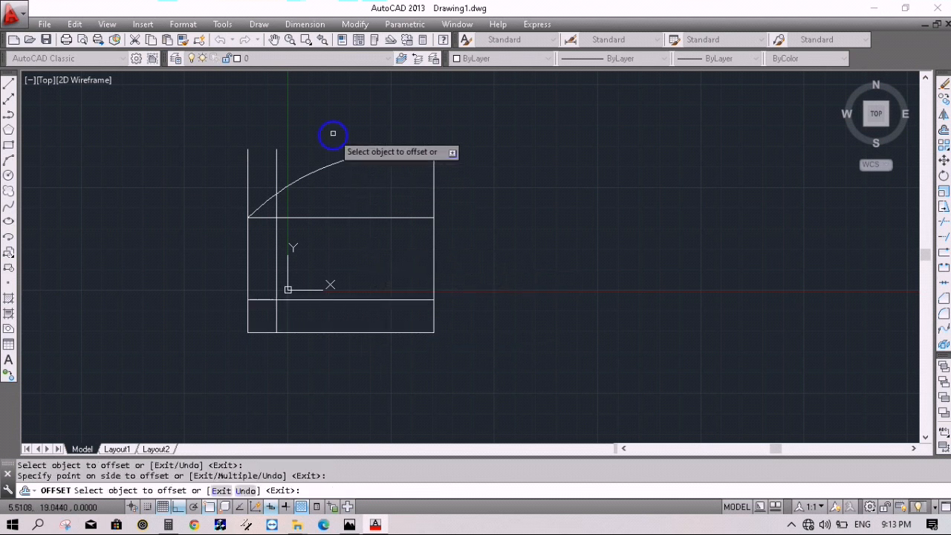
pyautogui.press('Return')
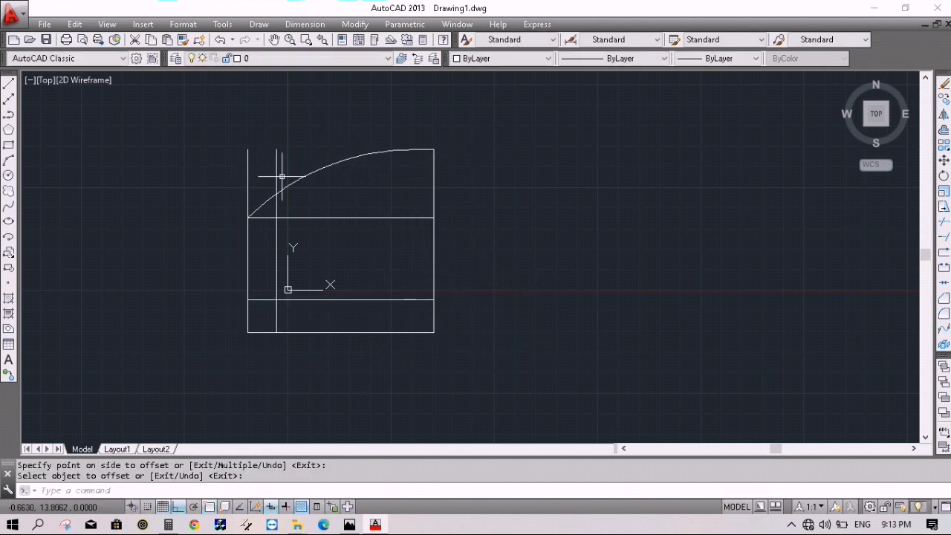
# Examine the lower side arc's radius and end positions in the enlarged reference photo, and return to the AutoCAD drawing.
pyautogui.click(385, 530)
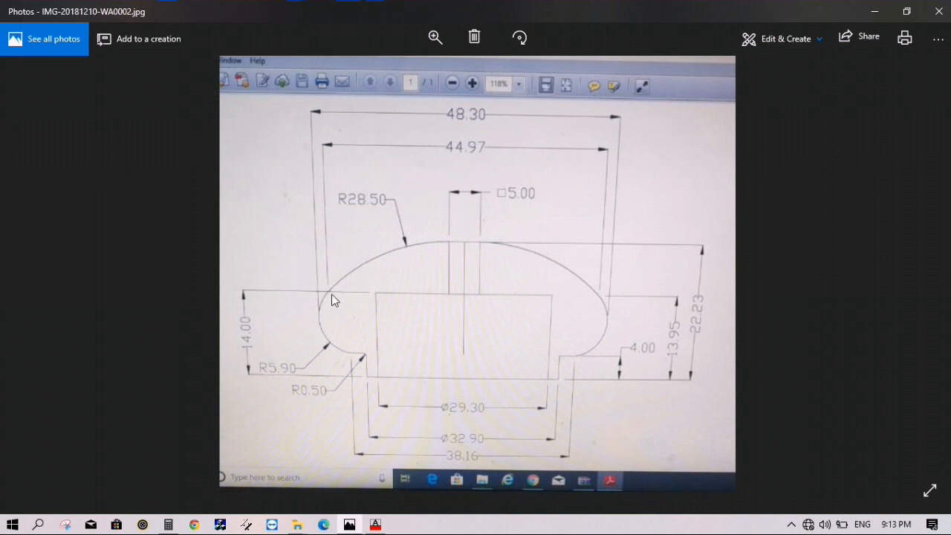
pyautogui.click(360, 526)
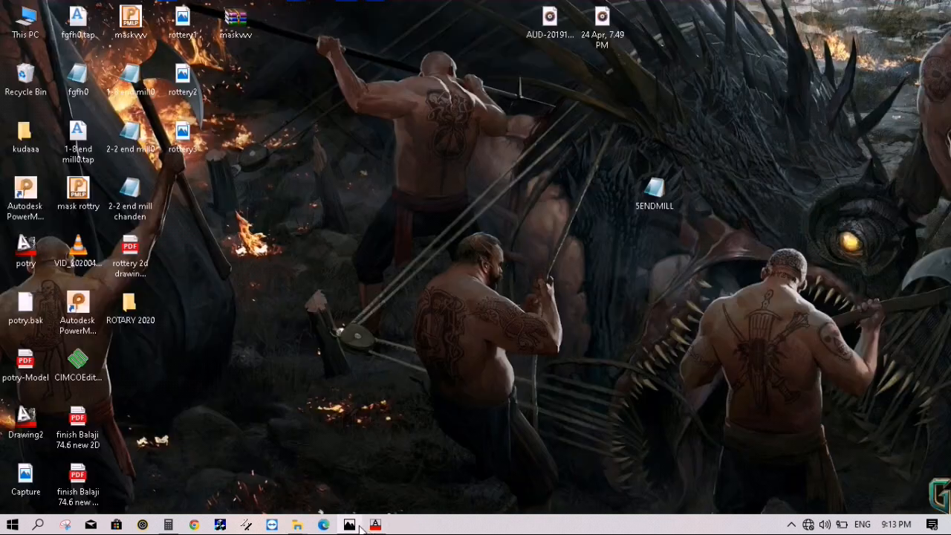
pyautogui.click(376, 526)
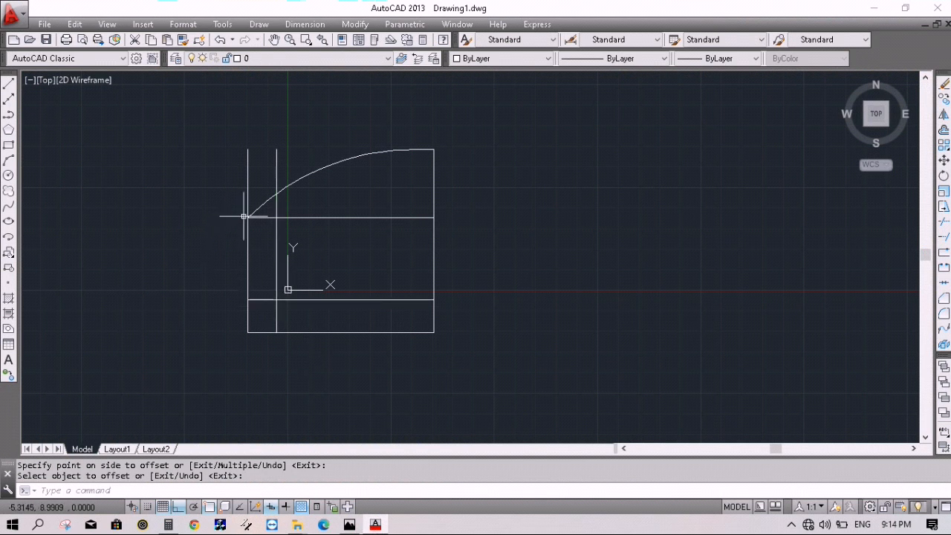
pyautogui.click(375, 525)
pyautogui.click(376, 525)
pyautogui.click(349, 525)
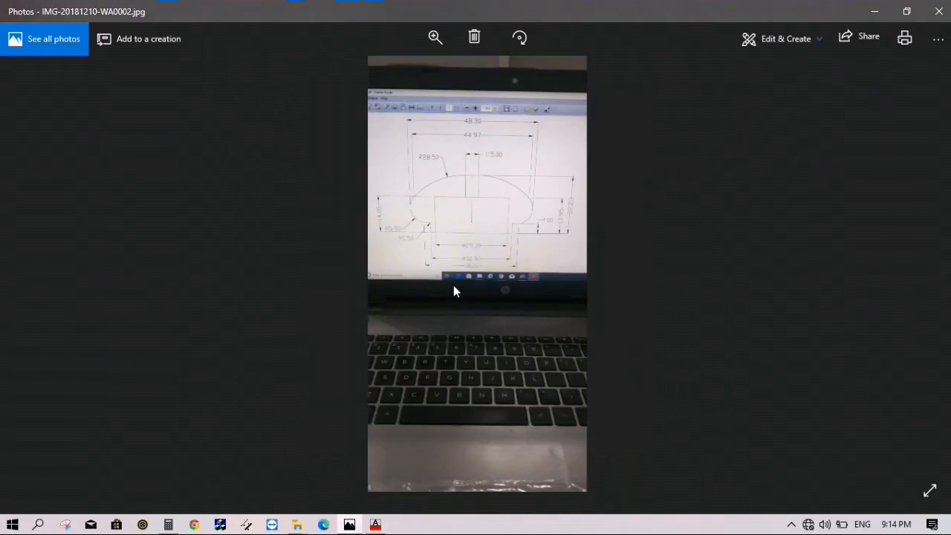
pyautogui.scroll(3, 499, 142)
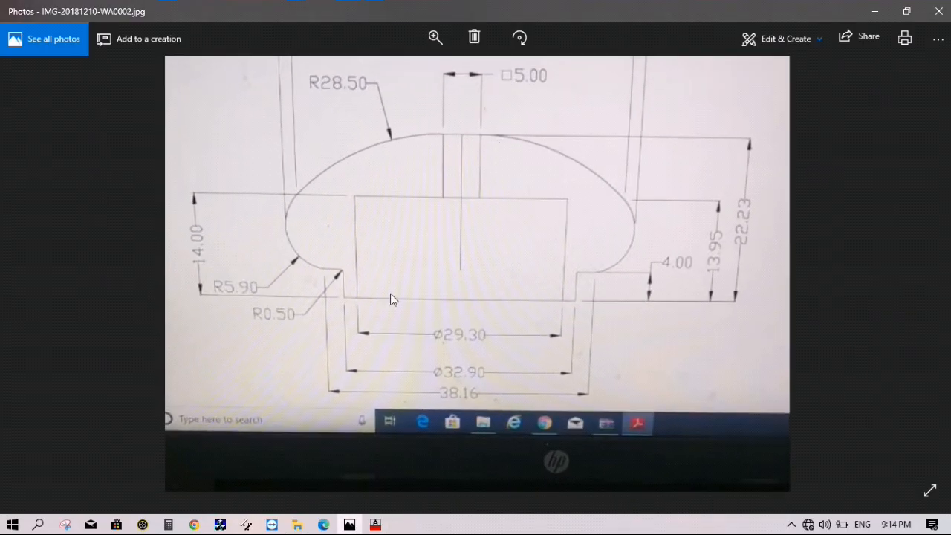
pyautogui.click(375, 525)
pyautogui.click(376, 524)
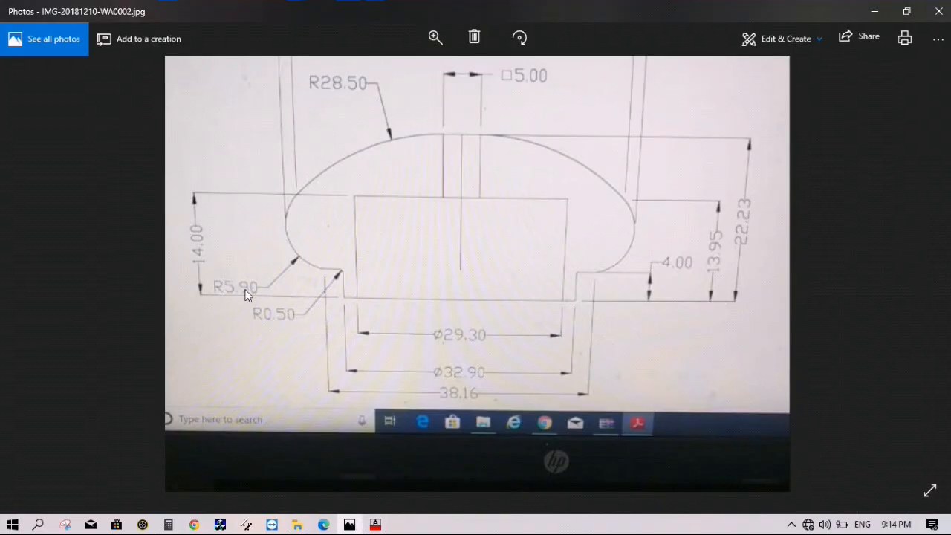
pyautogui.click(375, 524)
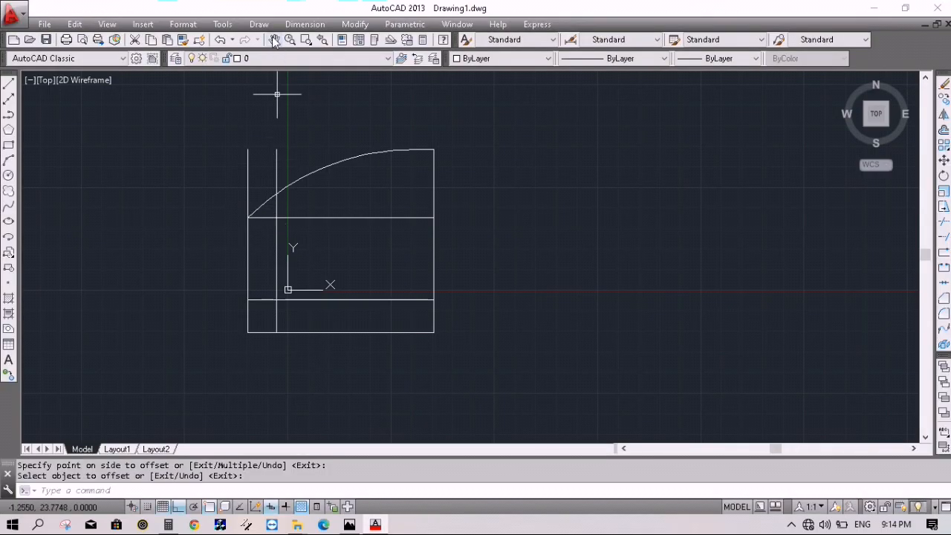
pyautogui.click(246, 25)
pyautogui.moveTo(344, 209)
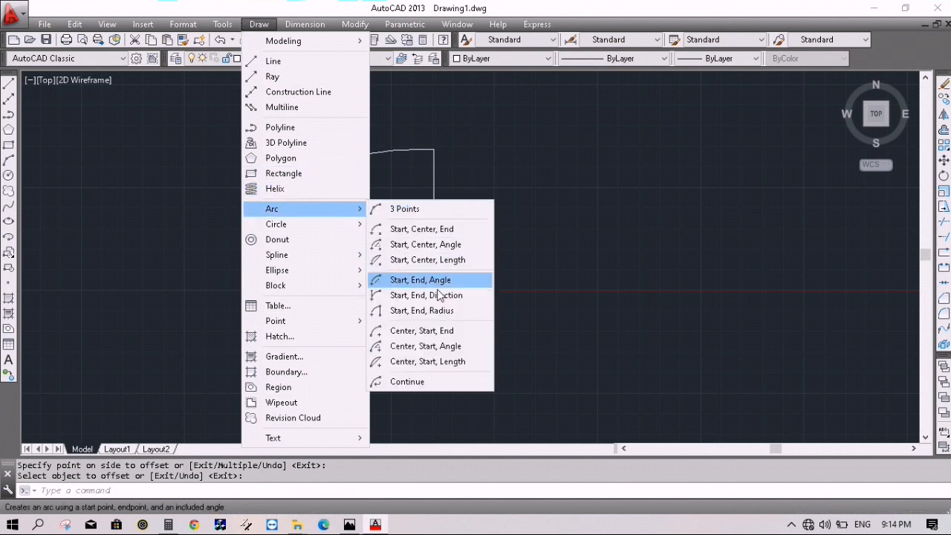
pyautogui.click(438, 311)
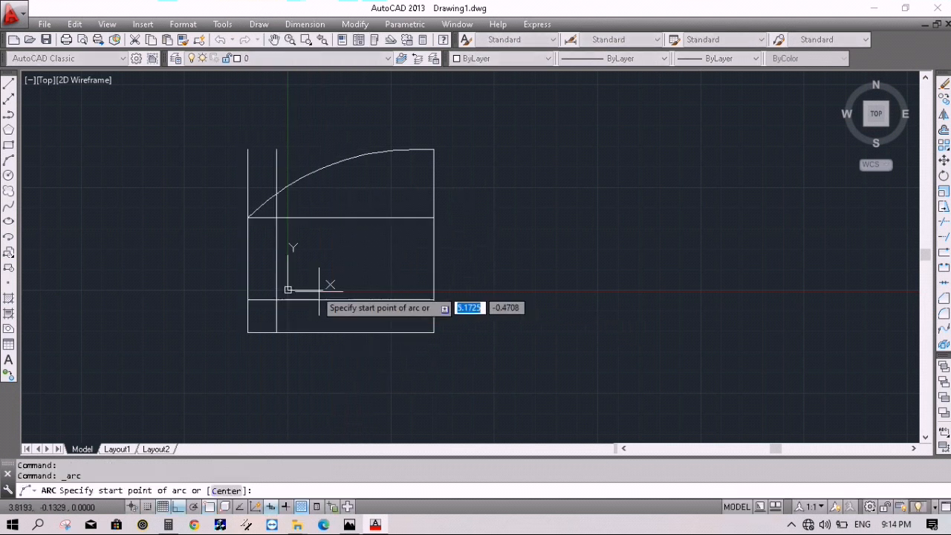
pyautogui.click(276, 300)
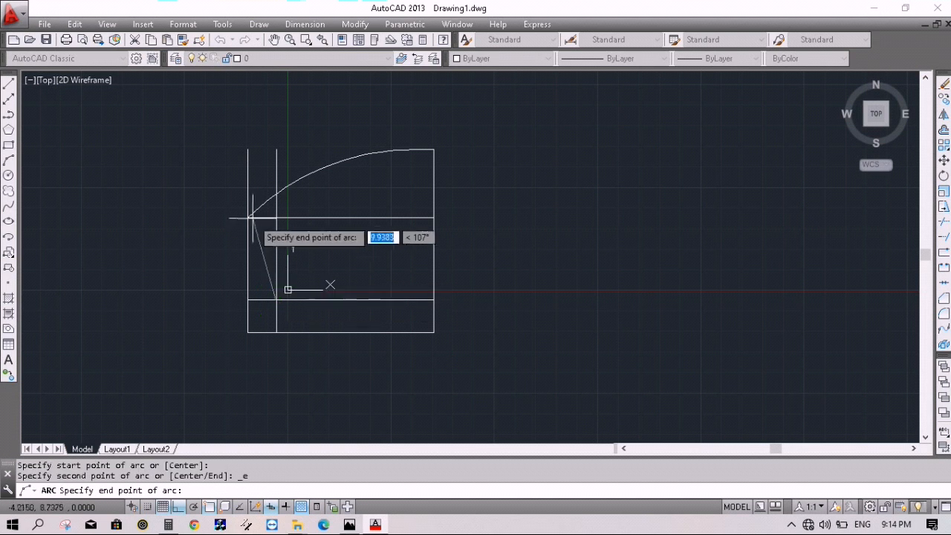
pyautogui.click(247, 218)
pyautogui.press('Escape')
# Draw a Start, End, Radius arc of radius 5.9 from the dome arc's lower end to the step line's intersection with the inner vertical line.
pyautogui.click(259, 24)
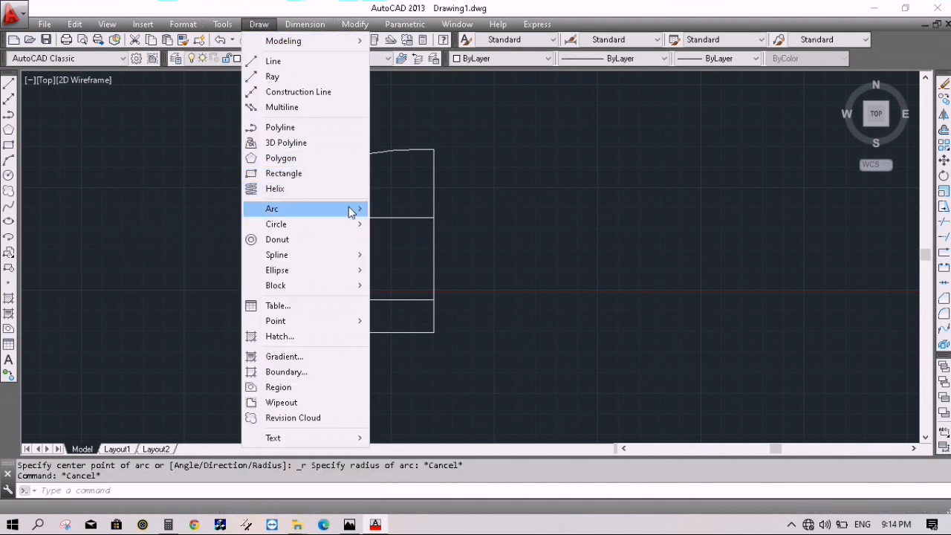
pyautogui.moveTo(348, 208)
pyautogui.click(413, 309)
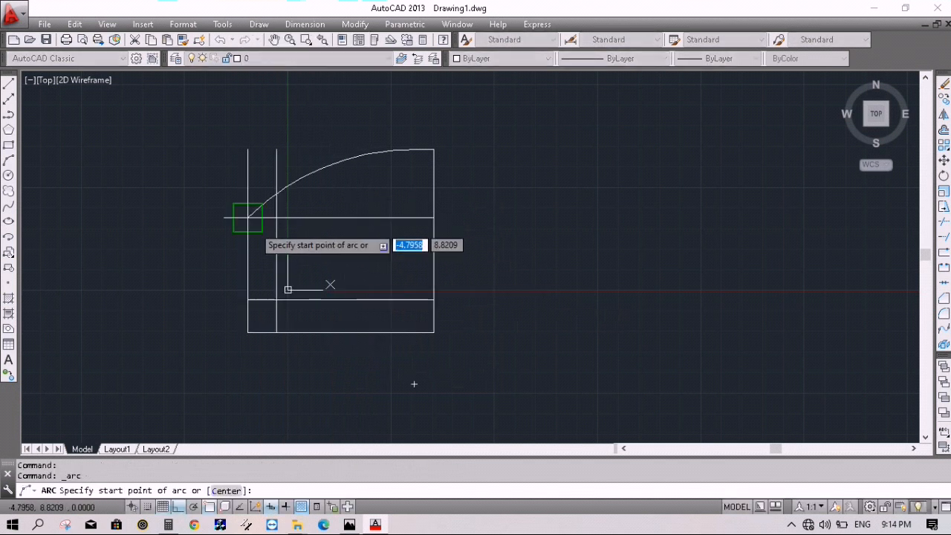
pyautogui.click(248, 218)
pyautogui.click(276, 299)
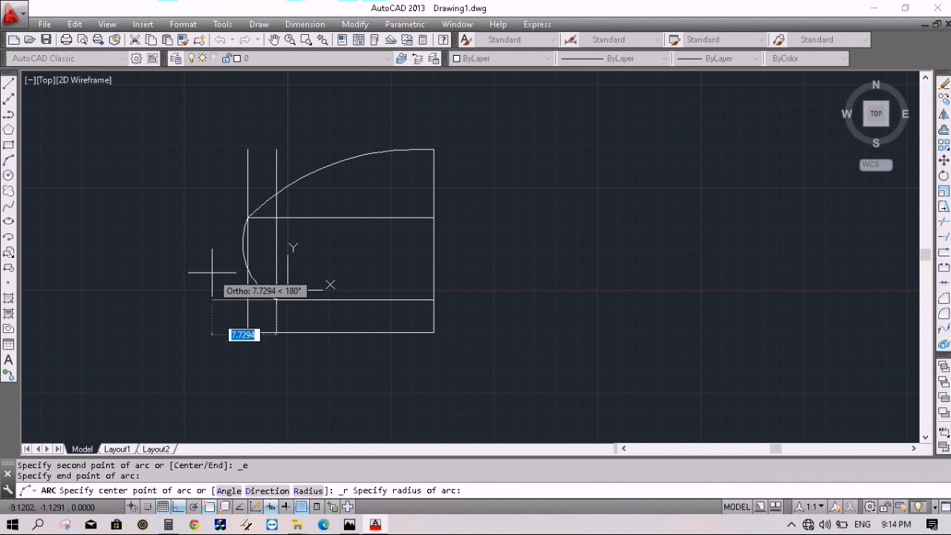
pyautogui.write('5.')
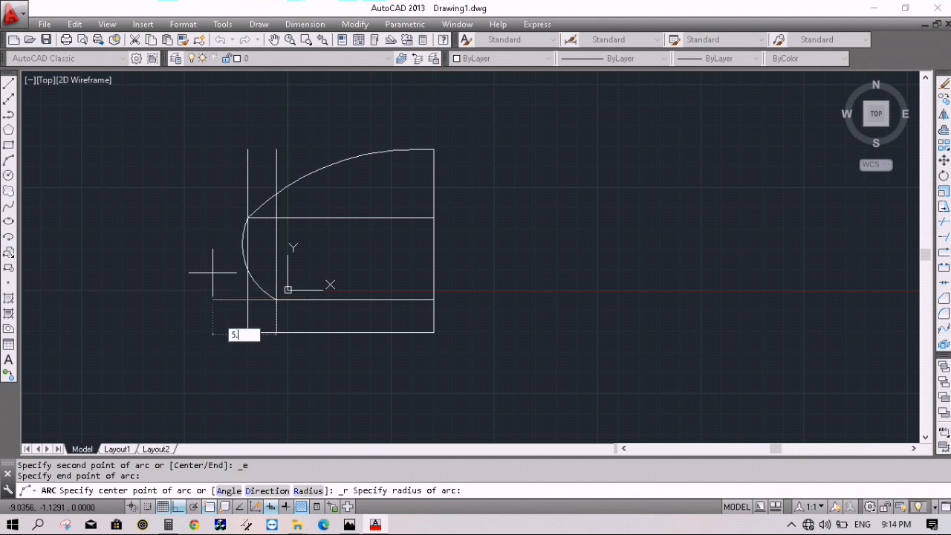
pyautogui.press('Return')
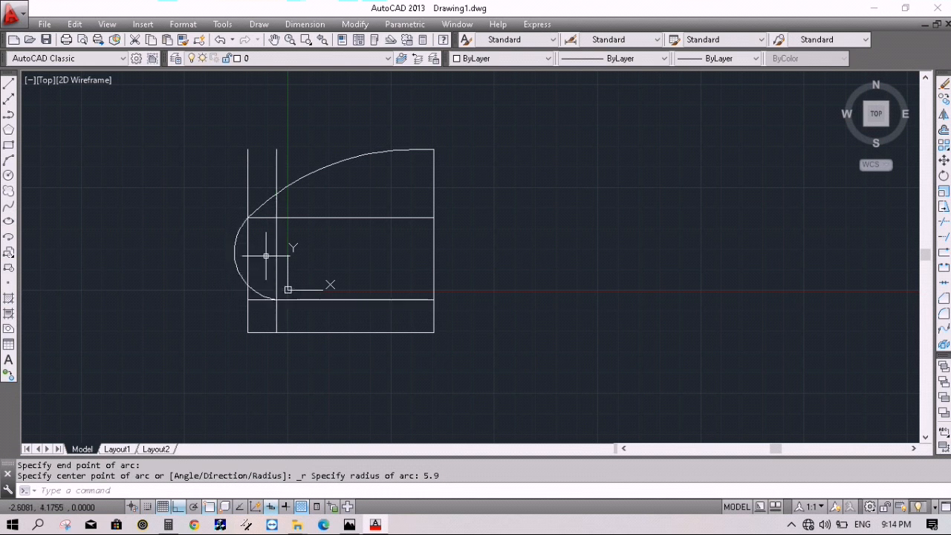
# Erase the two vertical construction lines on the left side of the profile.
pyautogui.press('Escape')
pyautogui.click(292, 146)
pyautogui.click(237, 169)
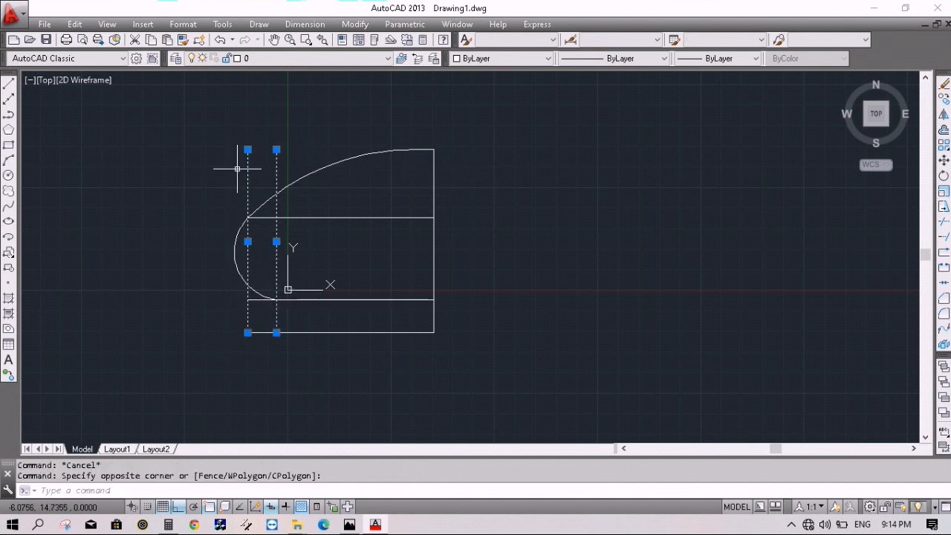
pyautogui.press('Delete')
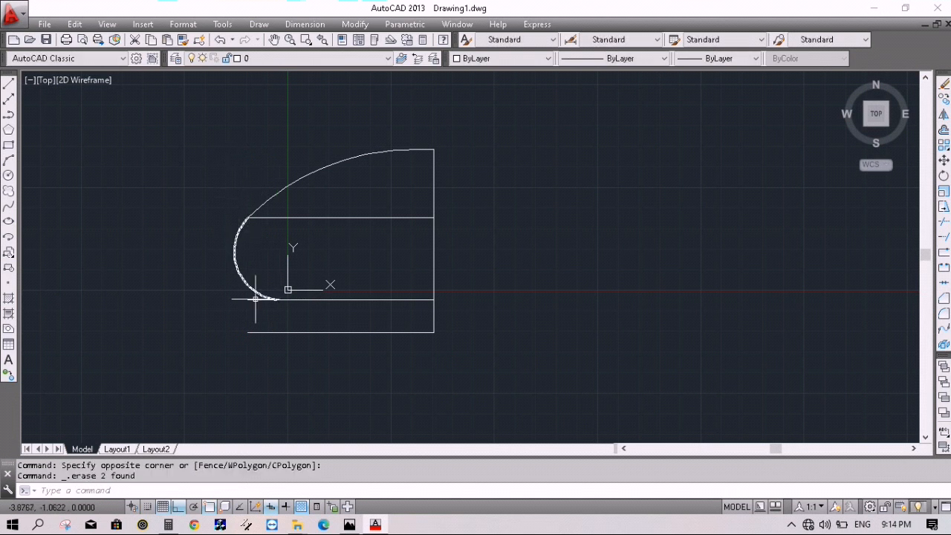
# Draw a vertical line from the side arc's lower end down past the base line.
pyautogui.click(9, 84)
pyautogui.click(275, 301)
pyautogui.click(266, 358)
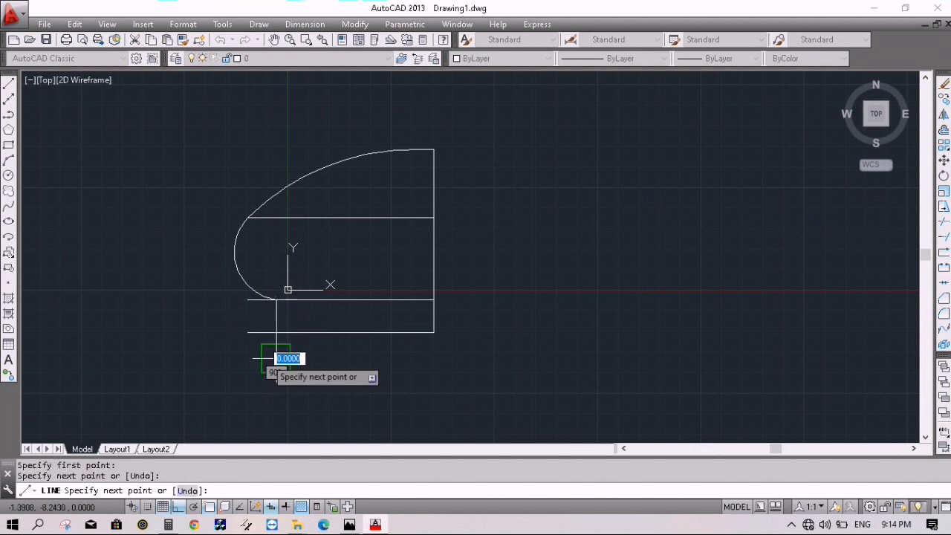
pyautogui.rightClick(266, 359)
# Erase the horizontal construction line at the junction of the dome arc and side arc.
pyautogui.click(297, 206)
pyautogui.click(340, 219)
pyautogui.press('Delete')
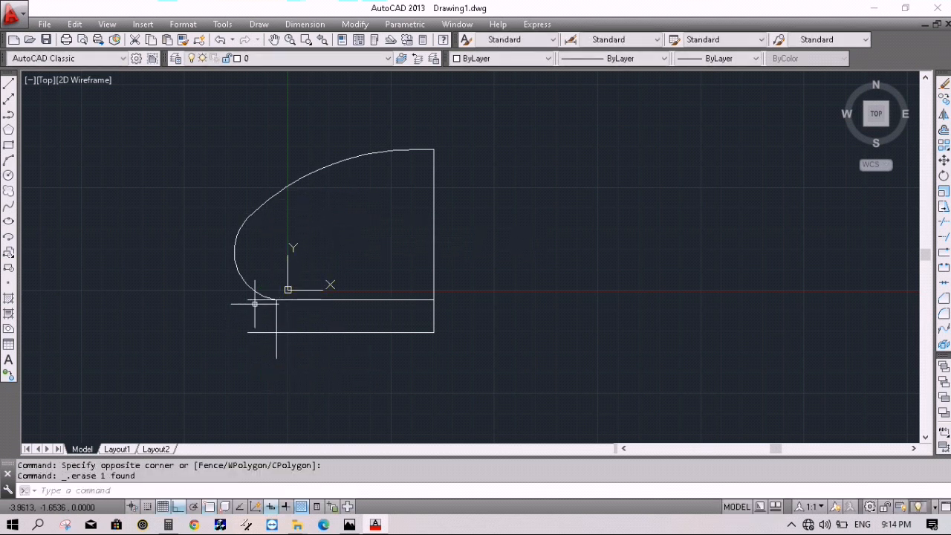
# Trim the overhanging ends of the step line, the short vertical line and the base line at the lower left corner.
pyautogui.write('tr')
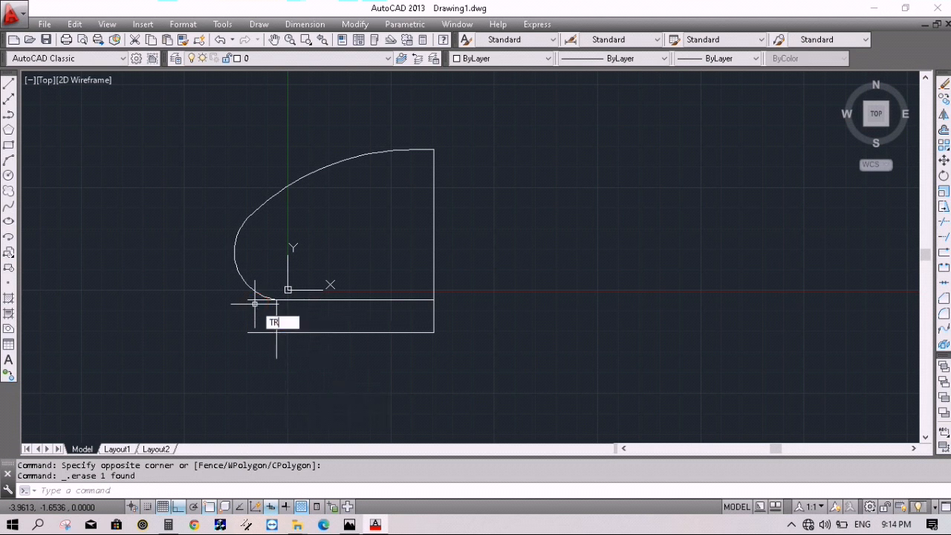
pyautogui.press('Return')
pyautogui.press('Return')
pyautogui.click(254, 301)
pyautogui.click(276, 346)
pyautogui.click(264, 332)
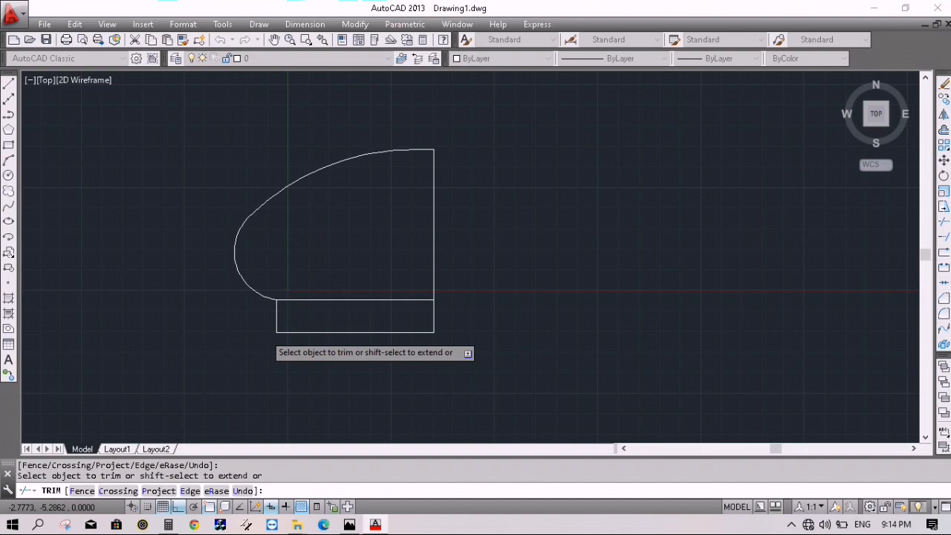
pyautogui.press('Escape')
# Check the 32.90 neck diameter in the reference photo and offset the vertical centre line 16.45 units to its left.
pyautogui.click(349, 525)
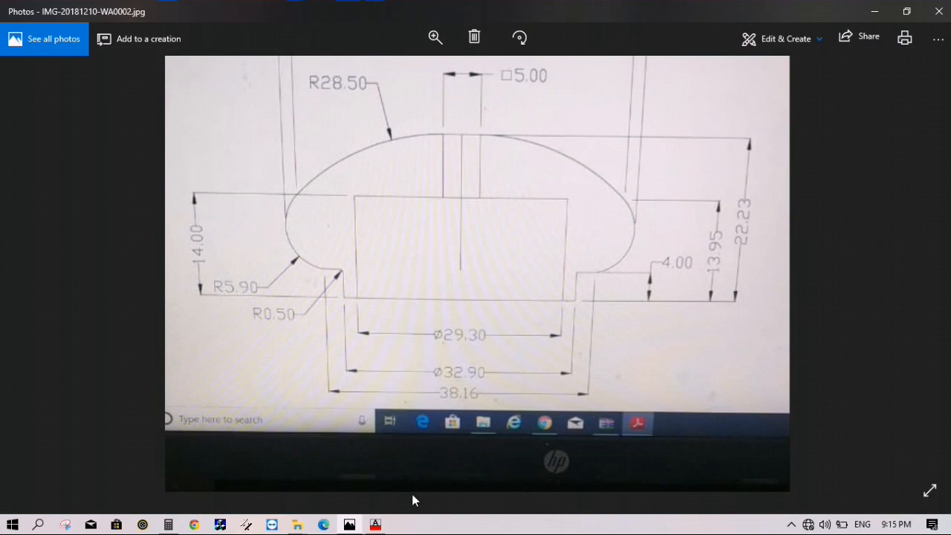
pyautogui.click(375, 524)
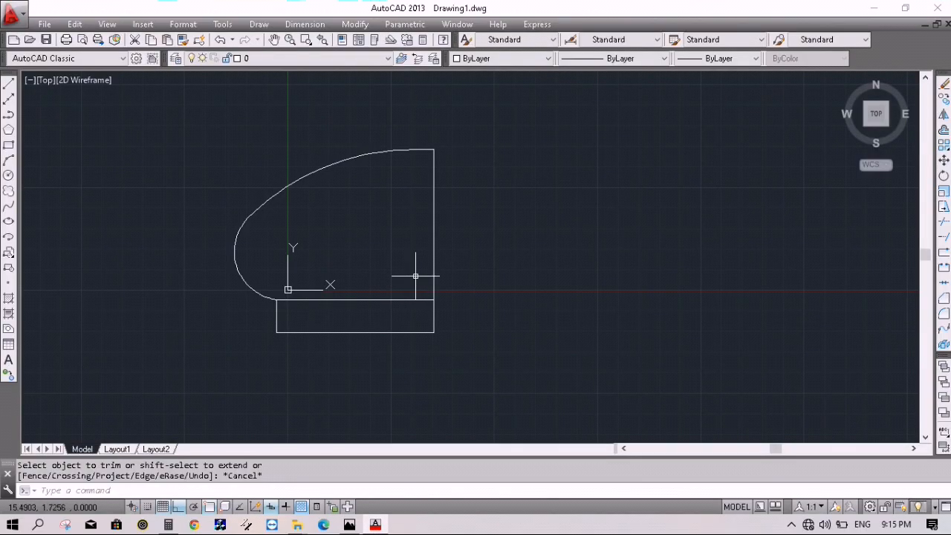
pyautogui.write('o')
pyautogui.press('Return')
pyautogui.write('16')
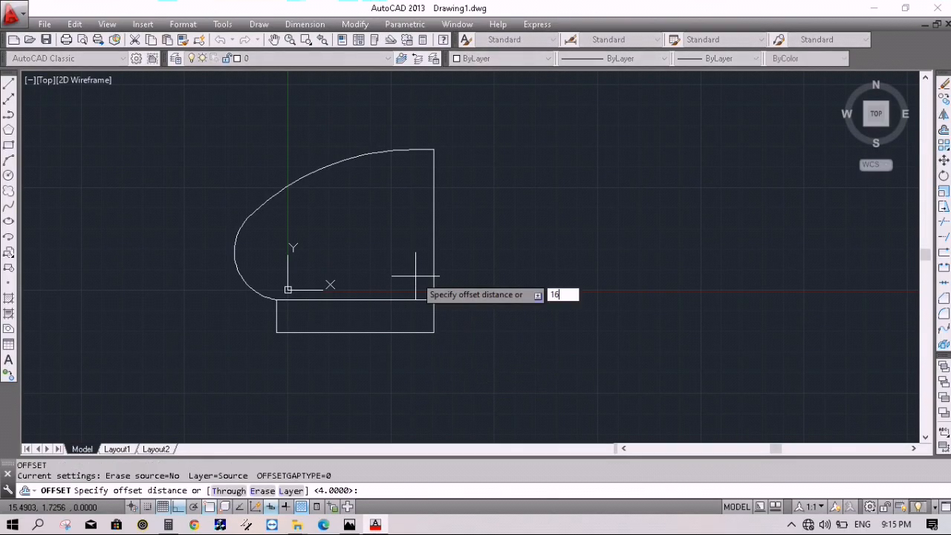
pyautogui.press('Return')
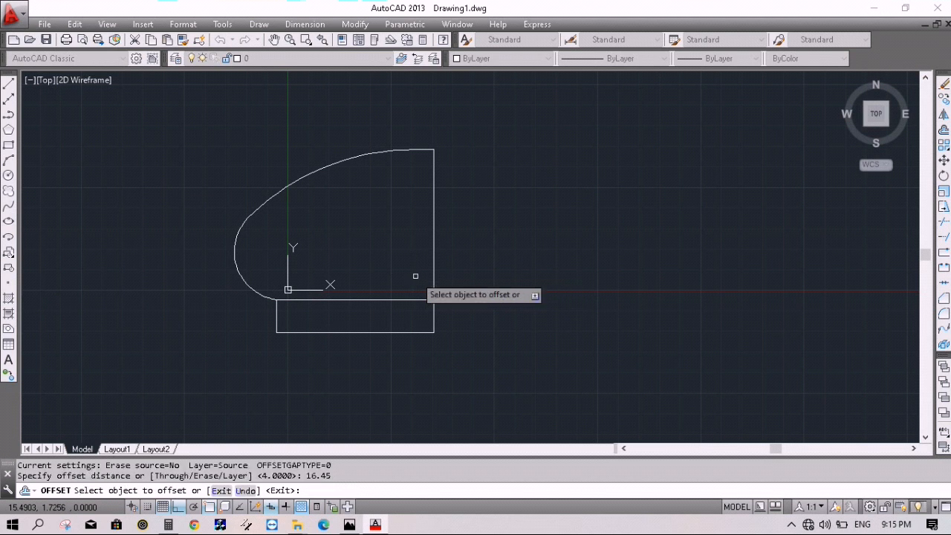
pyautogui.click(434, 279)
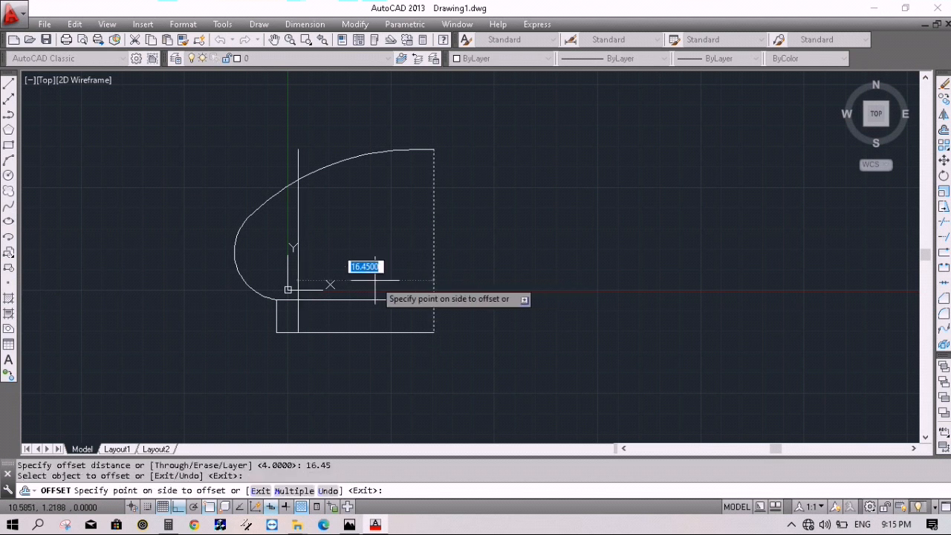
pyautogui.click(374, 280)
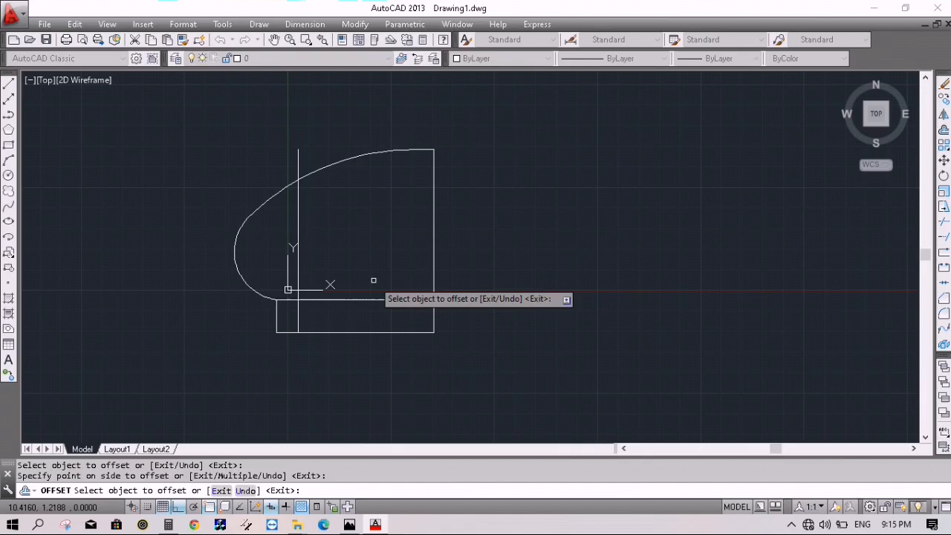
# Check the neck corner in the photo, then trim the base line outside the neck, the neck line inside the dome and the inner step line.
pyautogui.click(377, 525)
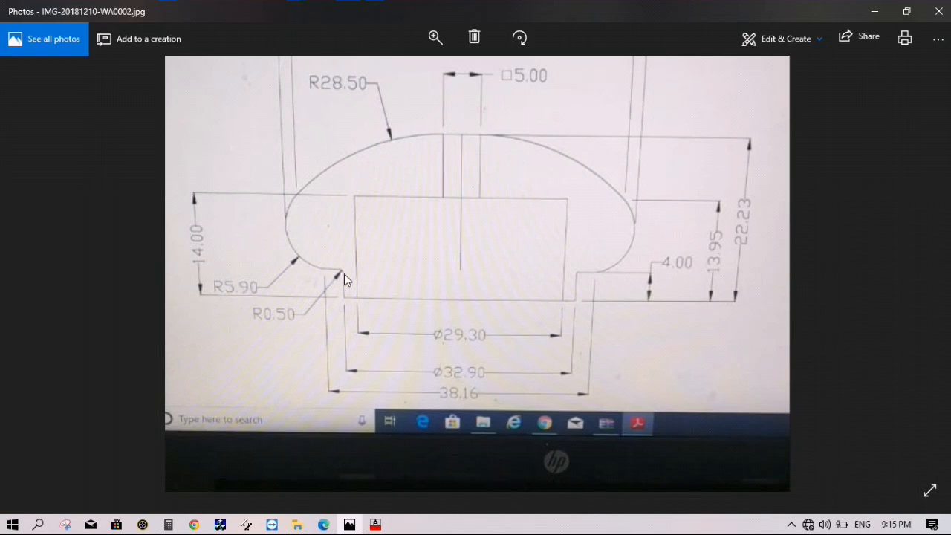
pyautogui.click(377, 524)
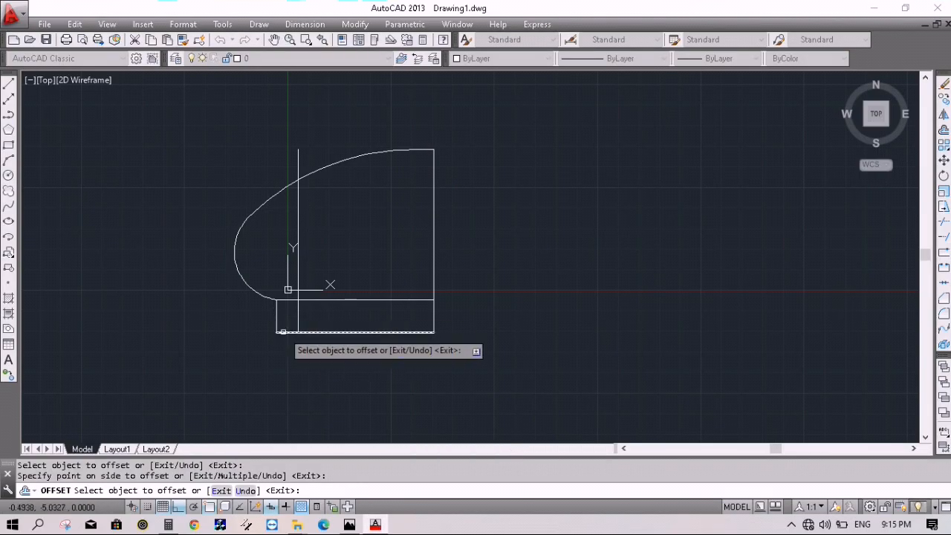
pyautogui.press('Escape')
pyautogui.write('tr')
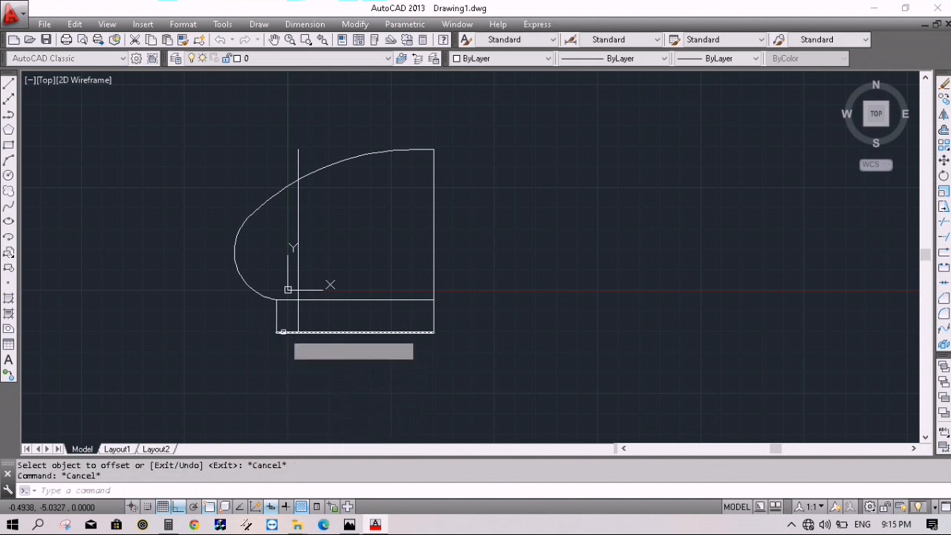
pyautogui.press('Return')
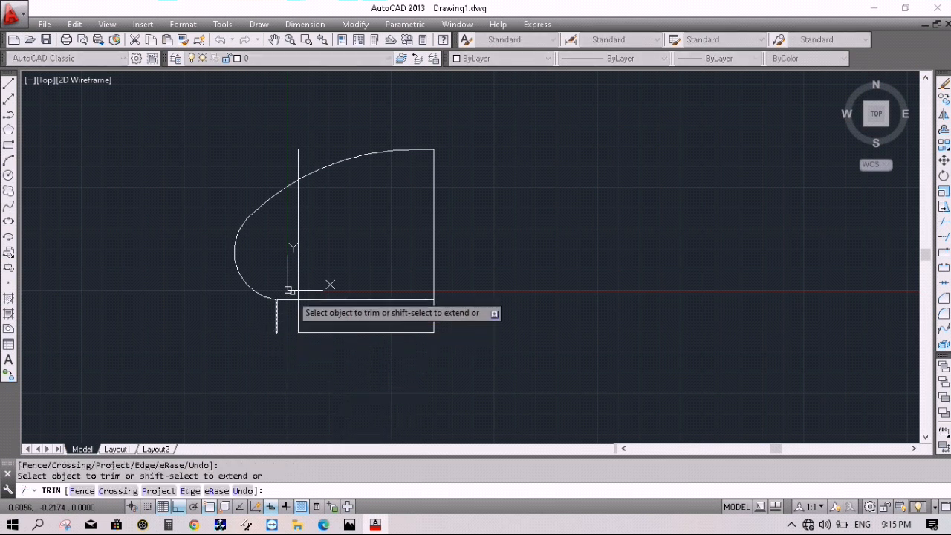
pyautogui.click(297, 271)
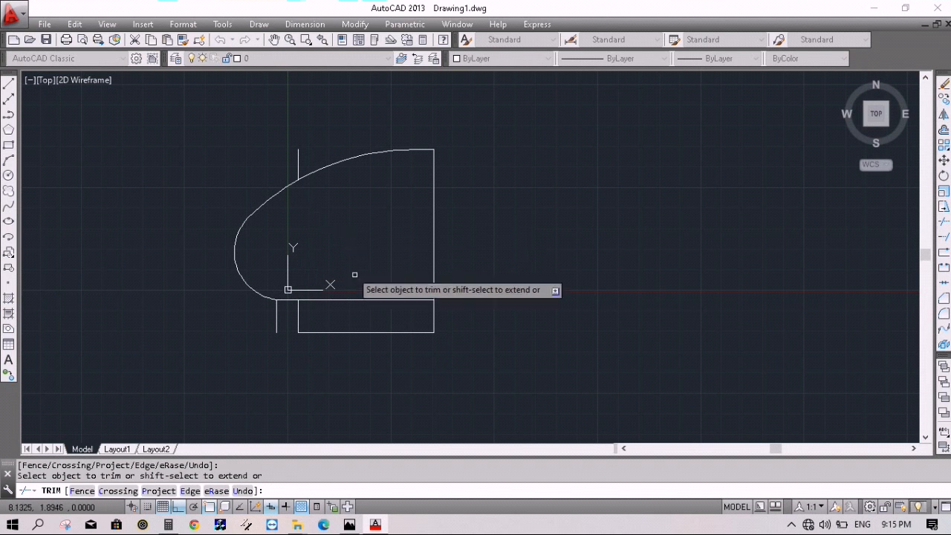
pyautogui.click(366, 299)
pyautogui.press('Escape')
# Erase the leftover vertical line outside the neck and the vertical stub above the dome arc.
pyautogui.click(290, 316)
pyautogui.click(256, 327)
pyautogui.press('Delete')
pyautogui.click(302, 168)
pyautogui.click(278, 147)
pyautogui.press('Delete')
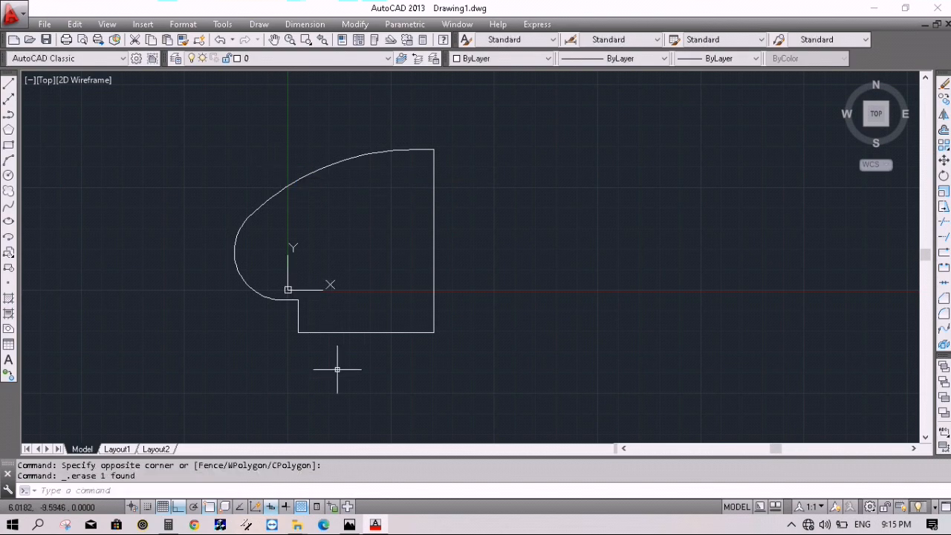
# Check the corner radius in the reference photo and fillet the corner between the step line and neck line with radius 0.5.
pyautogui.click(379, 526)
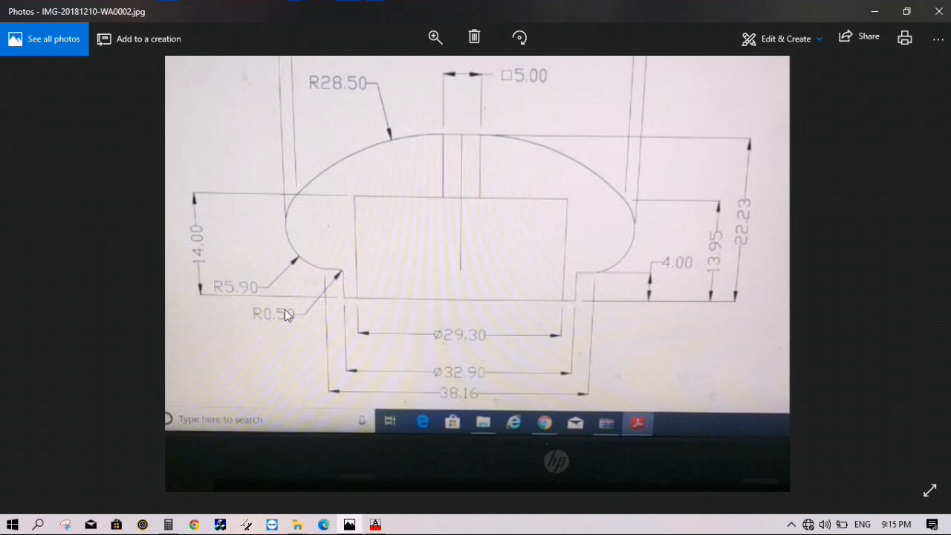
pyautogui.click(376, 525)
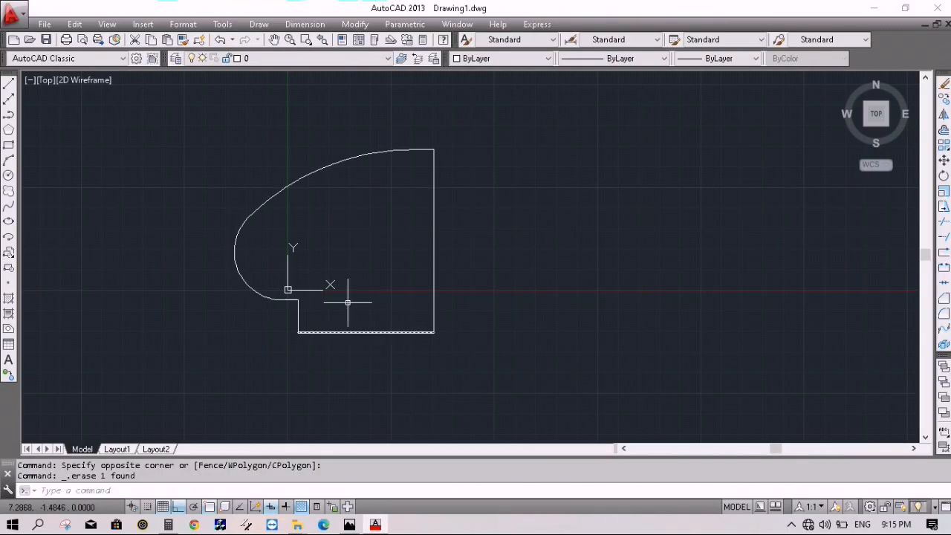
pyautogui.write('fillet')
pyautogui.press('Return')
pyautogui.write('r')
pyautogui.press('Return')
pyautogui.write('.5')
pyautogui.press('Return')
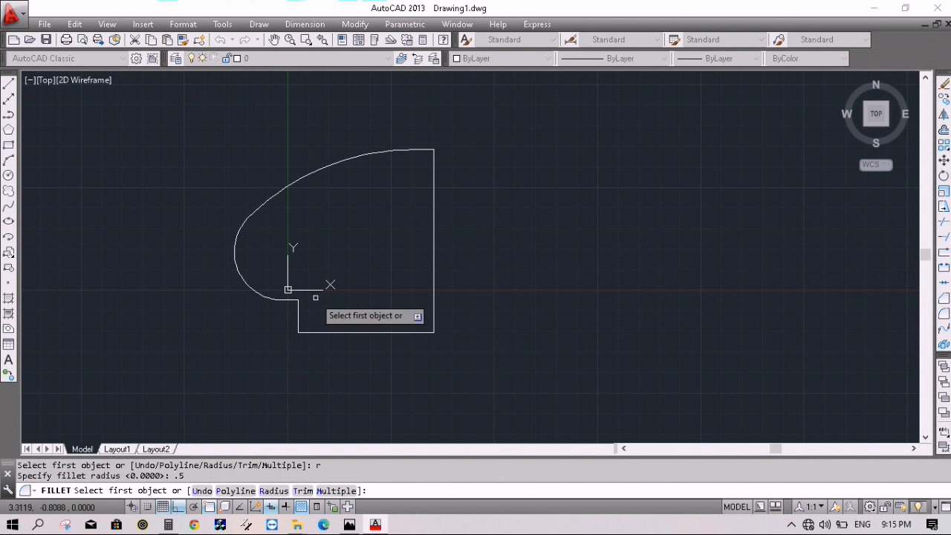
pyautogui.scroll(2, 319, 298)
pyautogui.click(273, 301)
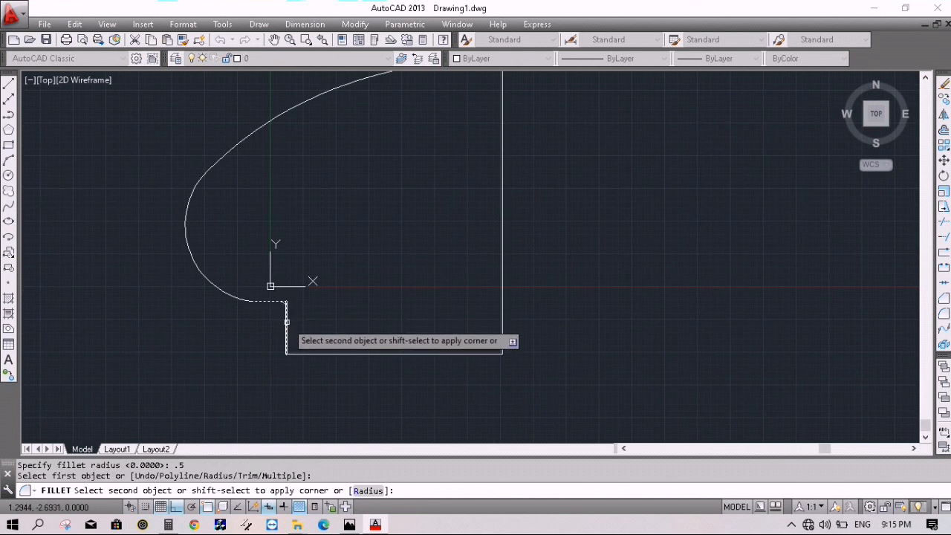
pyautogui.scroll(5, 289, 301)
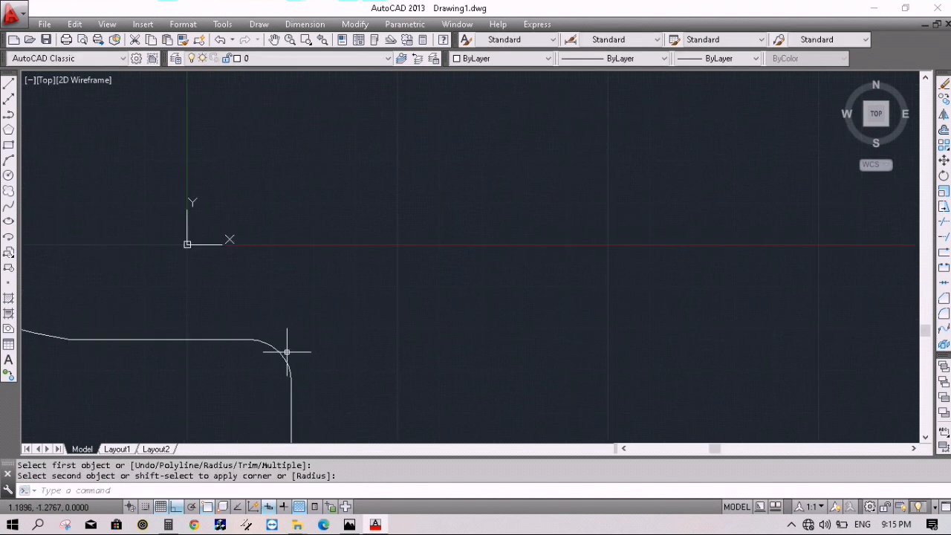
pyautogui.scroll(-6, 287, 351)
# Check the 29.30 inner recess diameter in the reference photo and calculate 29.3 / 2 in Calculator.
pyautogui.click(375, 524)
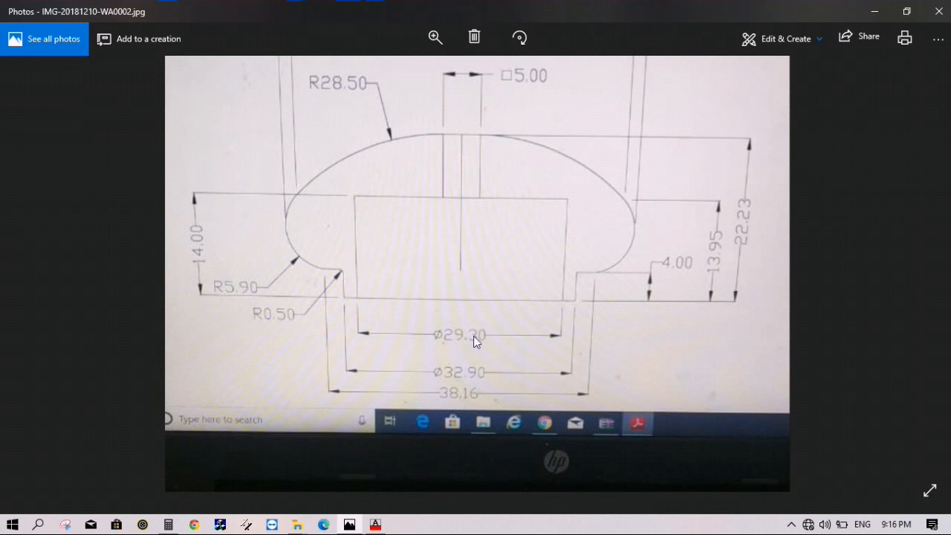
pyautogui.click(375, 524)
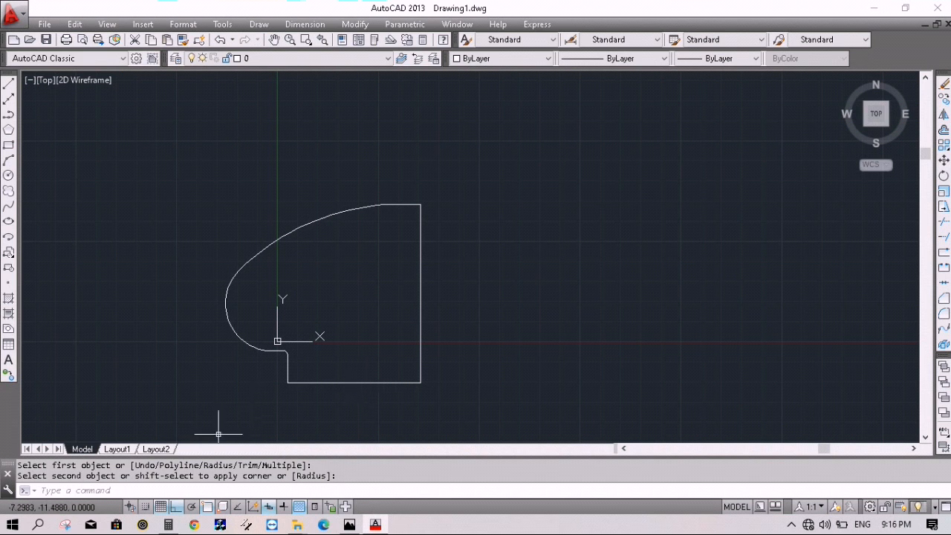
pyautogui.click(169, 524)
pyautogui.write('29.3/2')
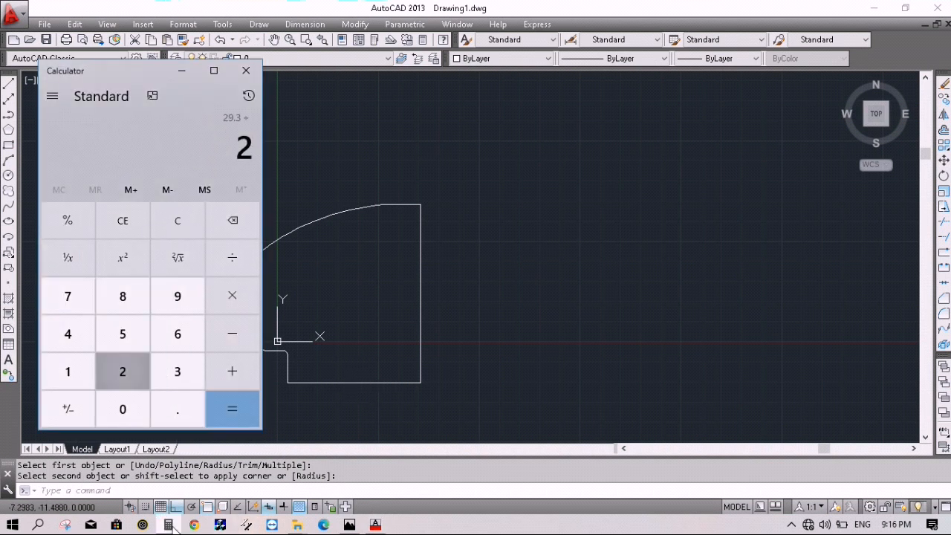
pyautogui.press('Return')
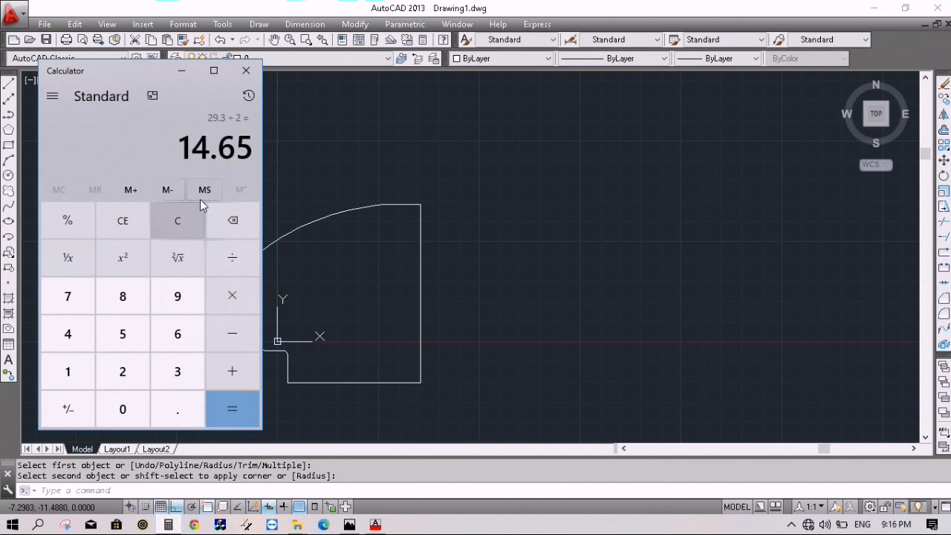
# Offset the vertical centre line 14.65 toward the neck to create the side of the inner recess.
pyautogui.click(182, 70)
pyautogui.write('o')
pyautogui.press('Return')
pyautogui.write('14.')
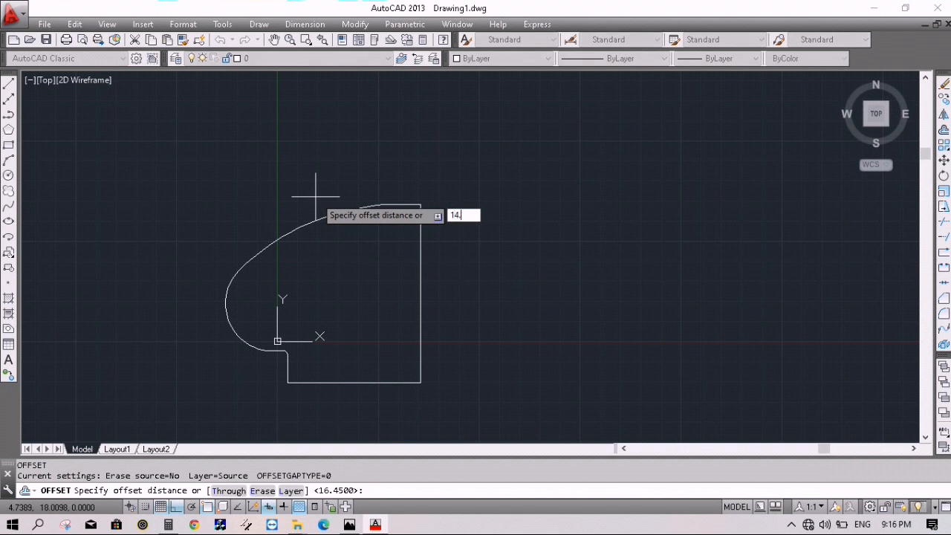
pyautogui.write('65')
pyautogui.press('Return')
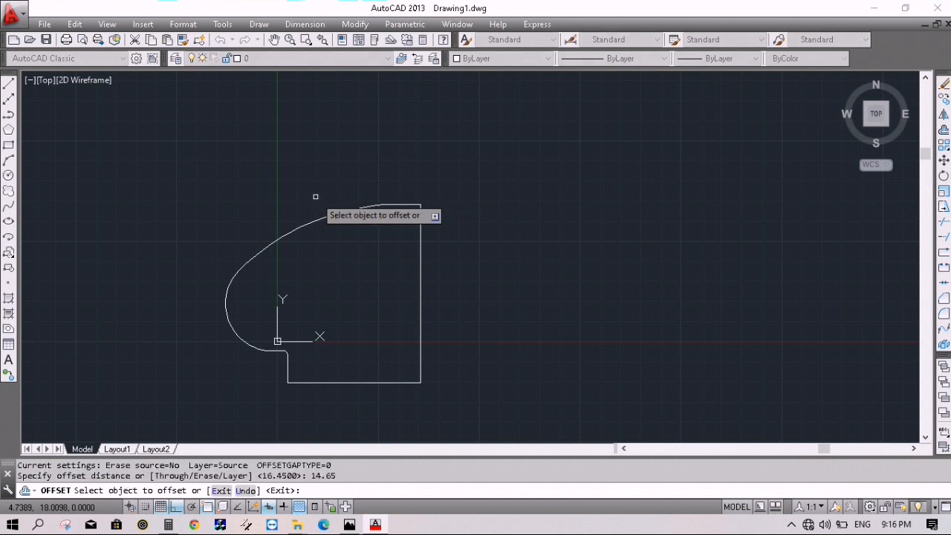
pyautogui.click(421, 320)
pyautogui.click(376, 332)
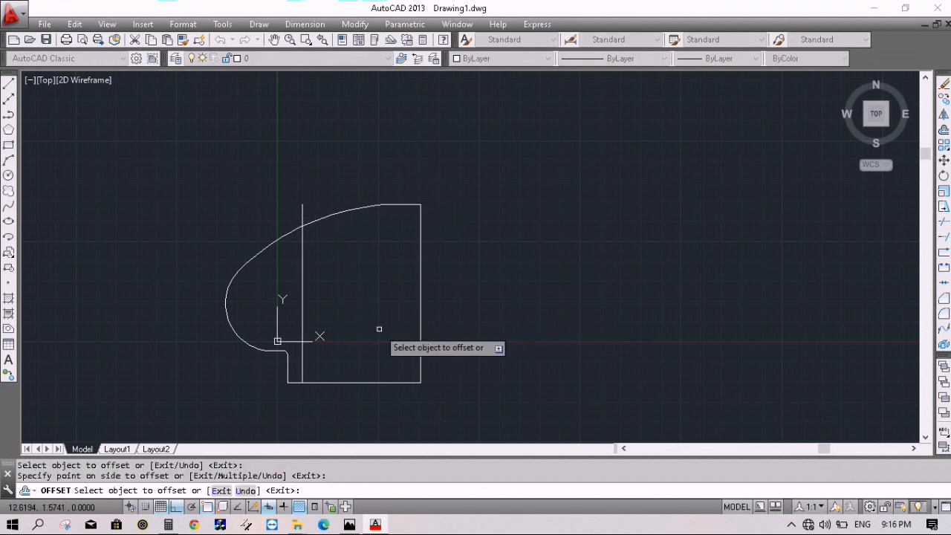
# Check the recess depth in the reference photo and offset the base line 14 upward to form the recess ceiling.
pyautogui.click(376, 525)
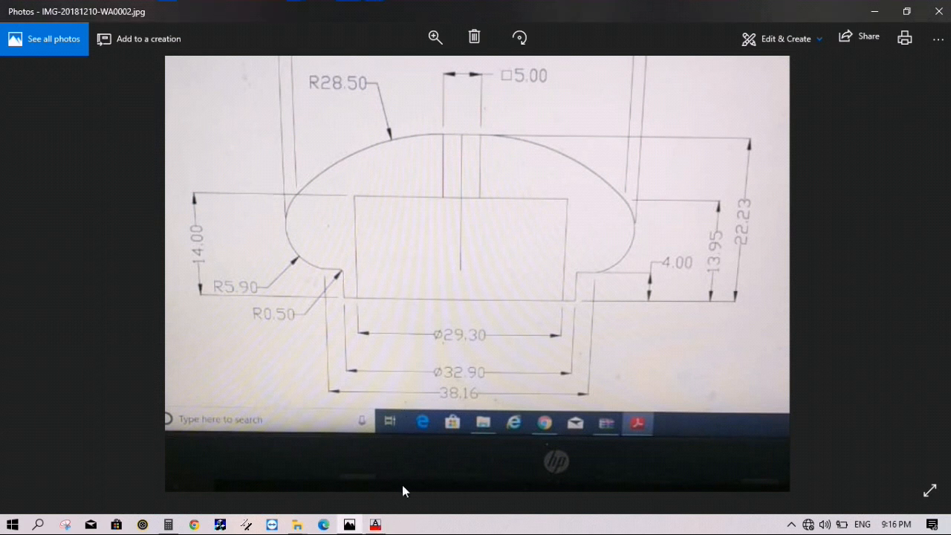
pyautogui.click(375, 525)
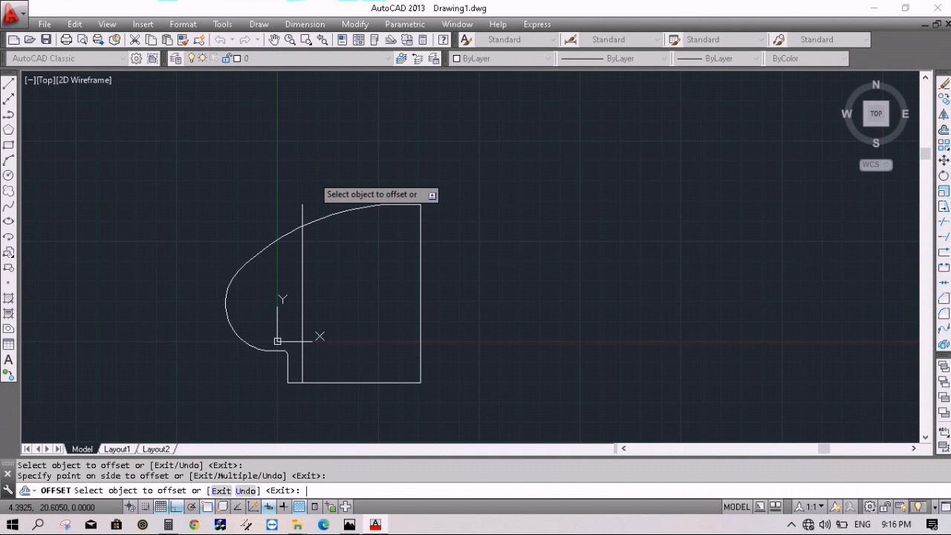
pyautogui.press('Escape')
pyautogui.press('Return')
pyautogui.write('14')
pyautogui.press('Return')
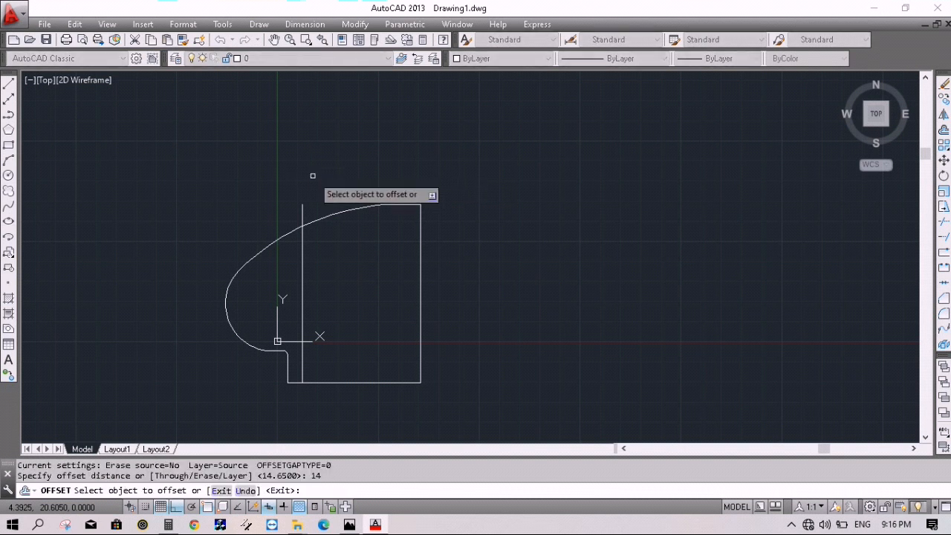
pyautogui.click(376, 382)
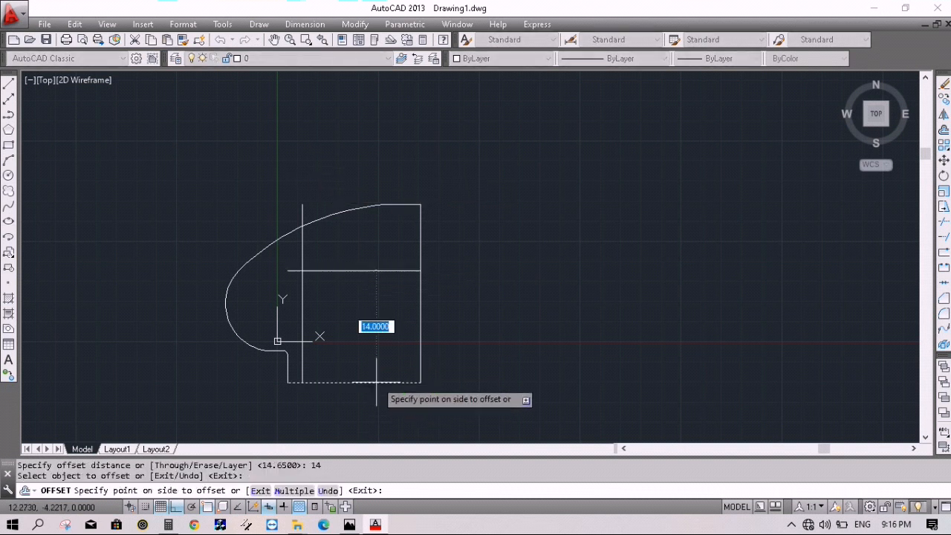
pyautogui.click(379, 272)
pyautogui.rightClick(531, 251)
pyautogui.click(551, 254)
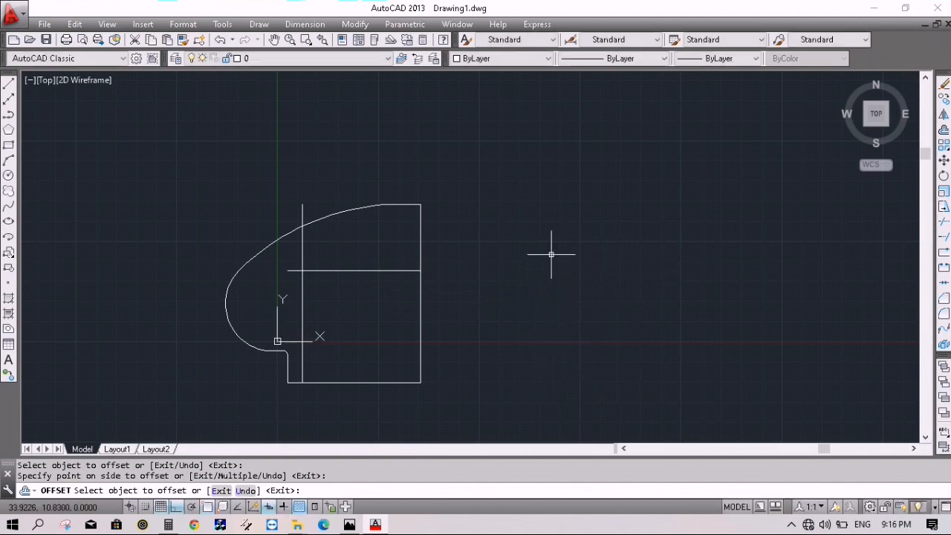
# Check the square top hole's width in the reference photo and offset the vertical centre line 2.5 toward the dome.
pyautogui.click(383, 525)
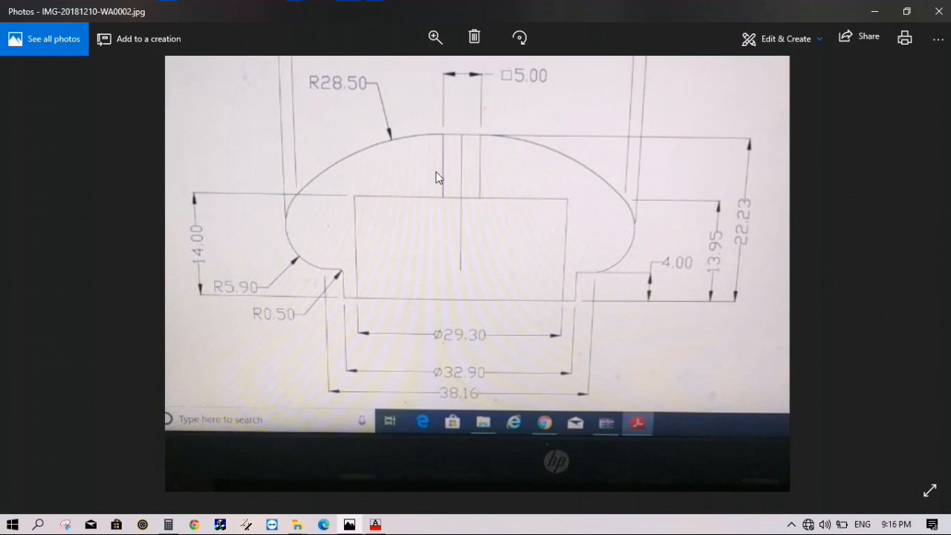
pyautogui.click(376, 525)
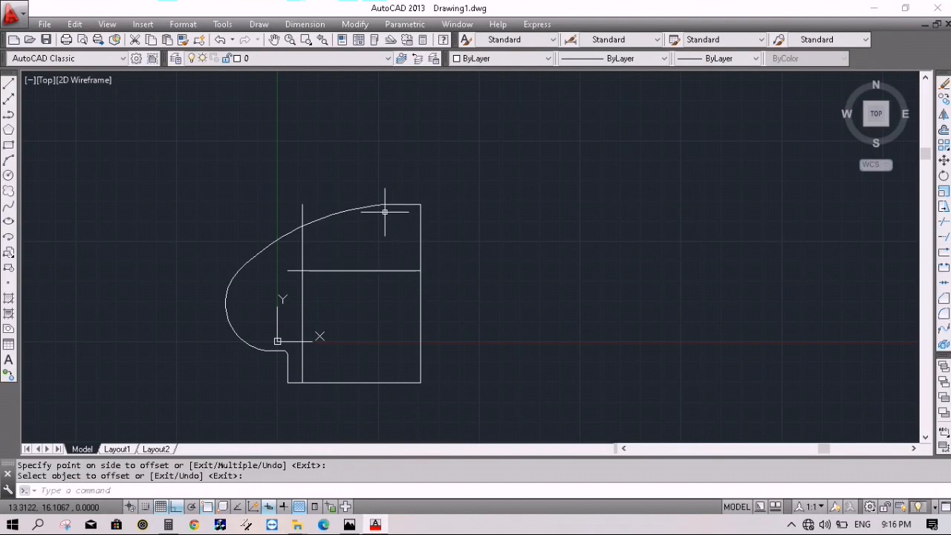
pyautogui.click(9, 84)
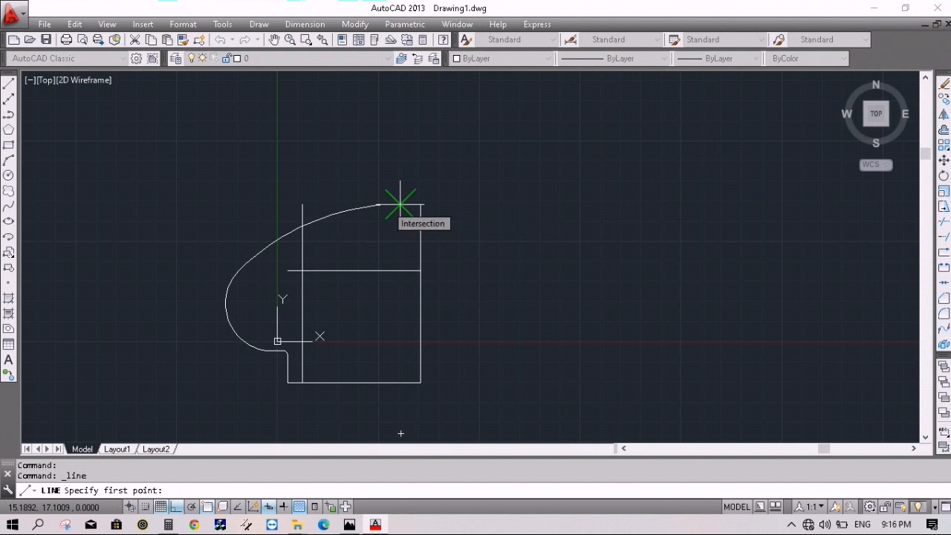
pyautogui.press('Escape')
pyautogui.write('o')
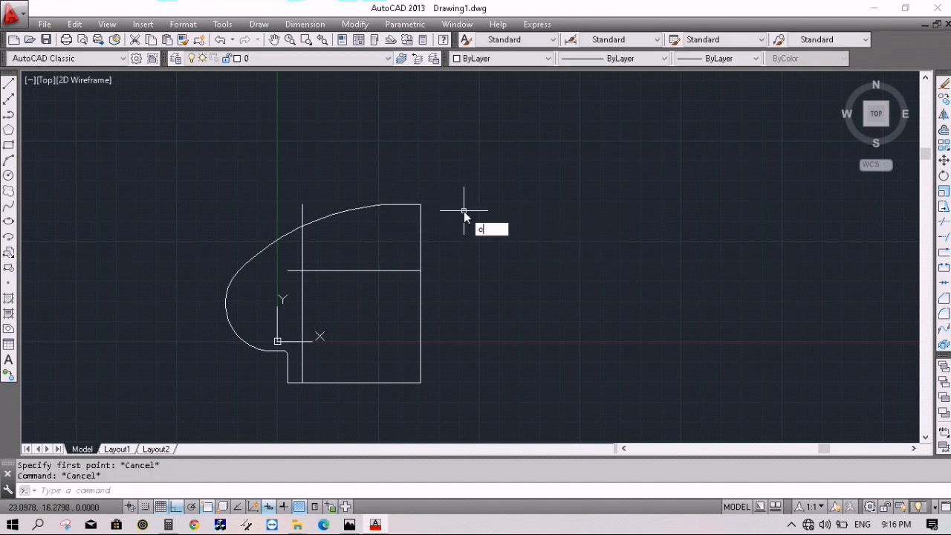
pyautogui.press('Return')
pyautogui.write('2.5')
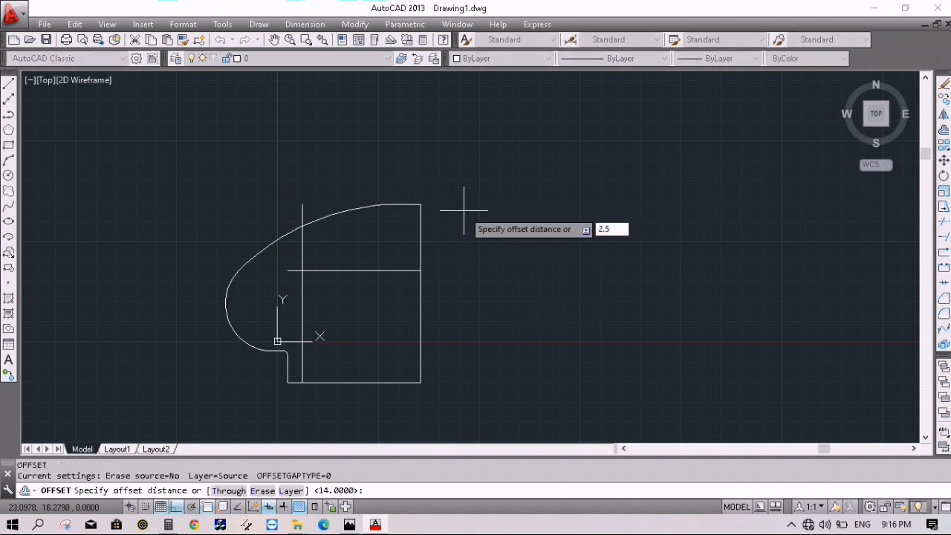
pyautogui.press('Return')
pyautogui.click(421, 242)
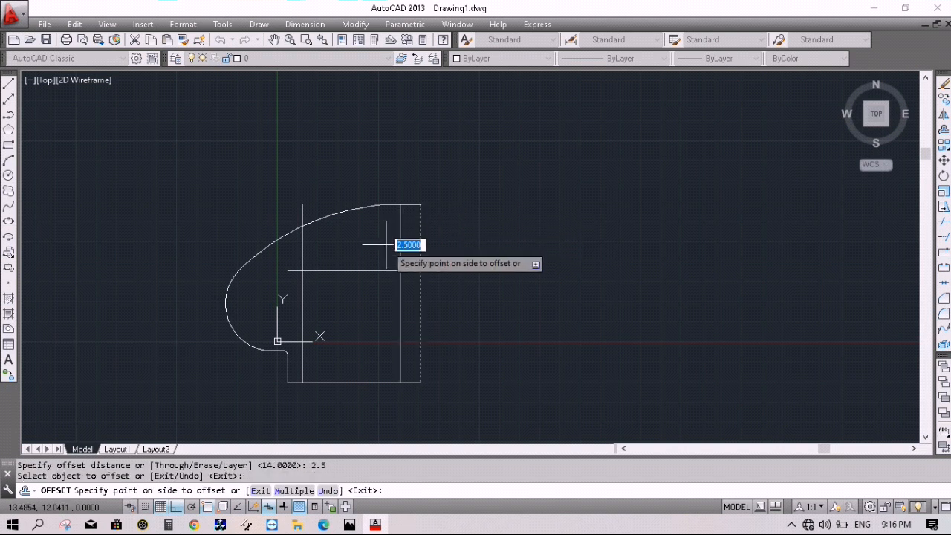
pyautogui.click(390, 245)
pyautogui.press('Escape')
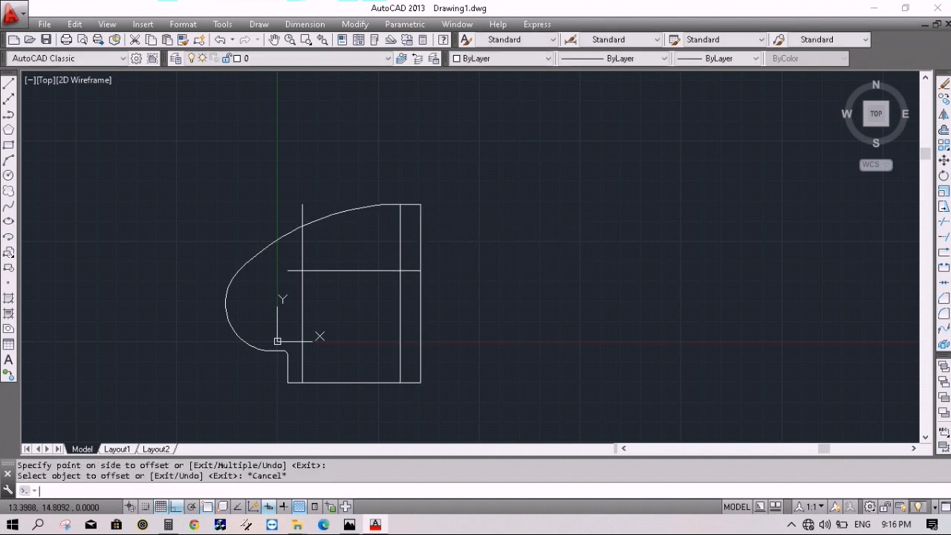
pyautogui.click(10, 87)
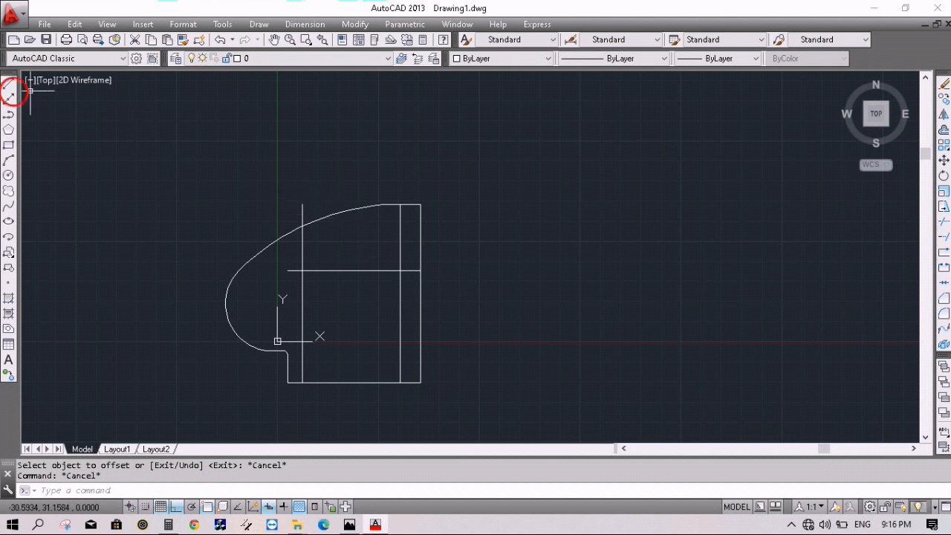
pyautogui.press('Escape')
pyautogui.press('Escape')
pyautogui.press('Escape')
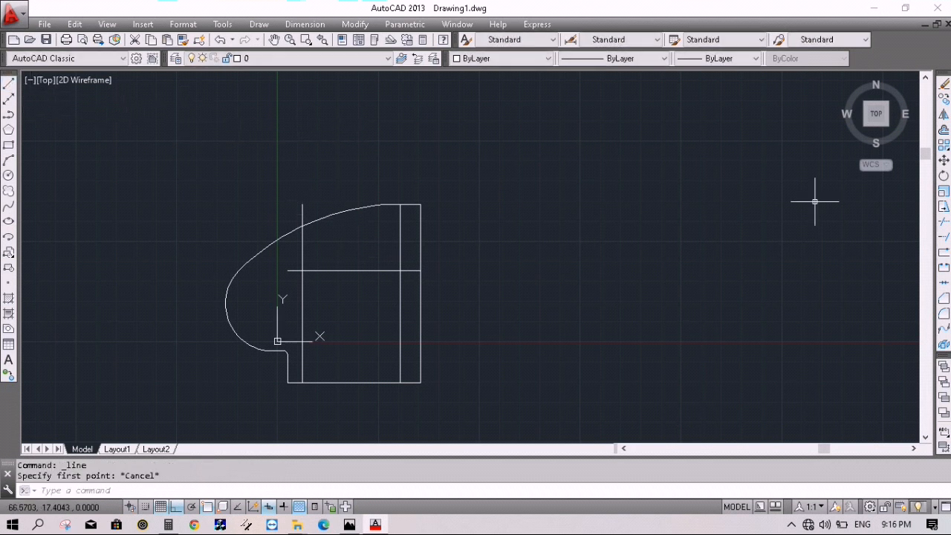
# Trim the recess side line above the recess ceiling, the ceiling's overhang beyond that side, and the hole line inside the recess.
pyautogui.click(943, 229)
pyautogui.press('Return')
pyautogui.click(322, 246)
pyautogui.click(296, 254)
pyautogui.click(292, 271)
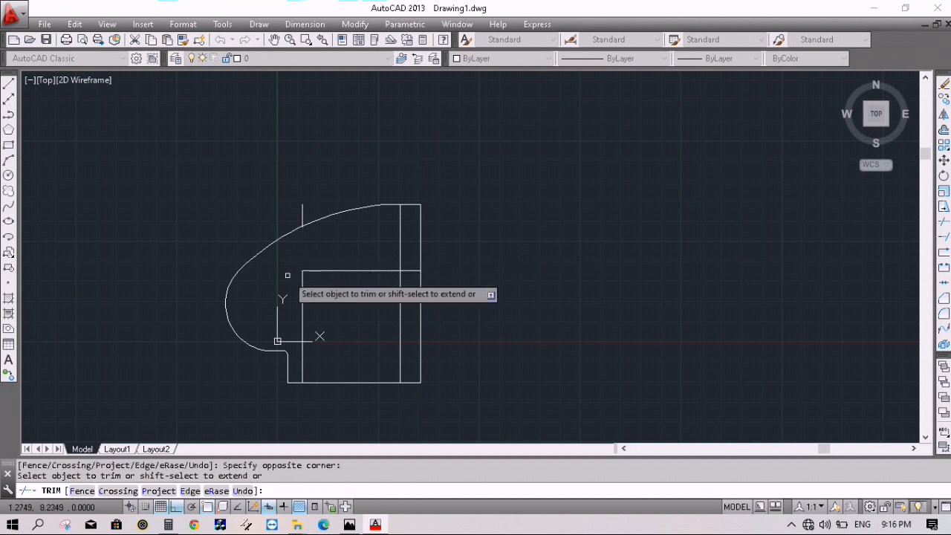
pyautogui.click(403, 304)
pyautogui.click(369, 338)
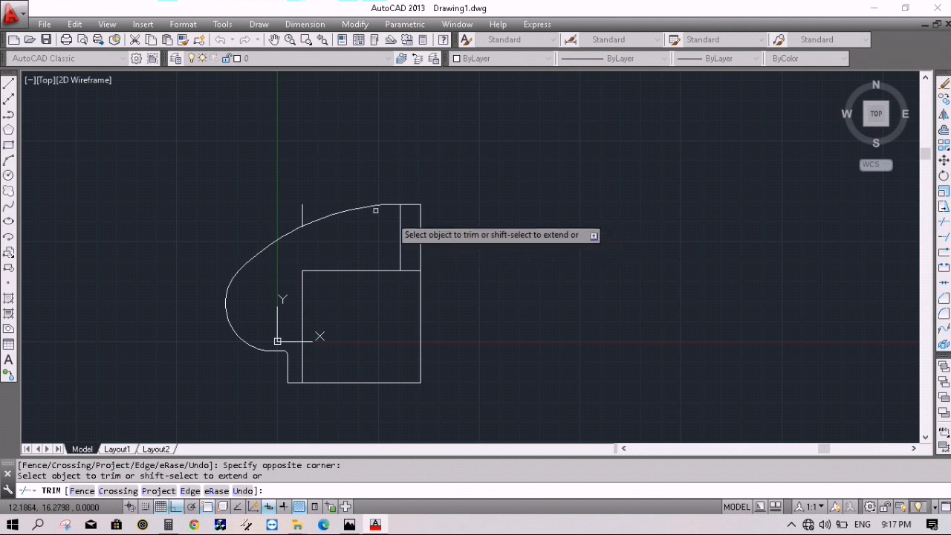
pyautogui.press('Escape')
# Erase the leftover vertical stub of the recess side line above the dome arc.
pyautogui.click(305, 195)
pyautogui.click(302, 223)
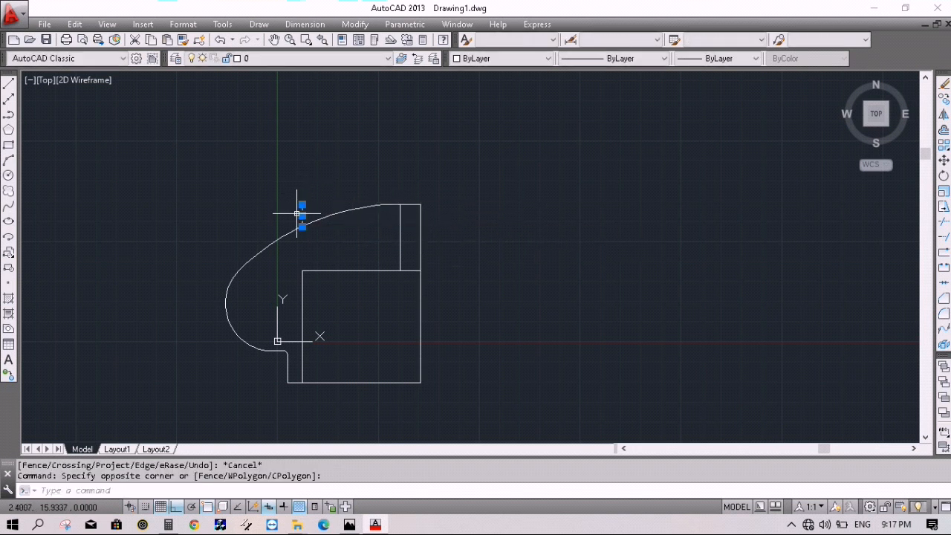
pyautogui.press('Delete')
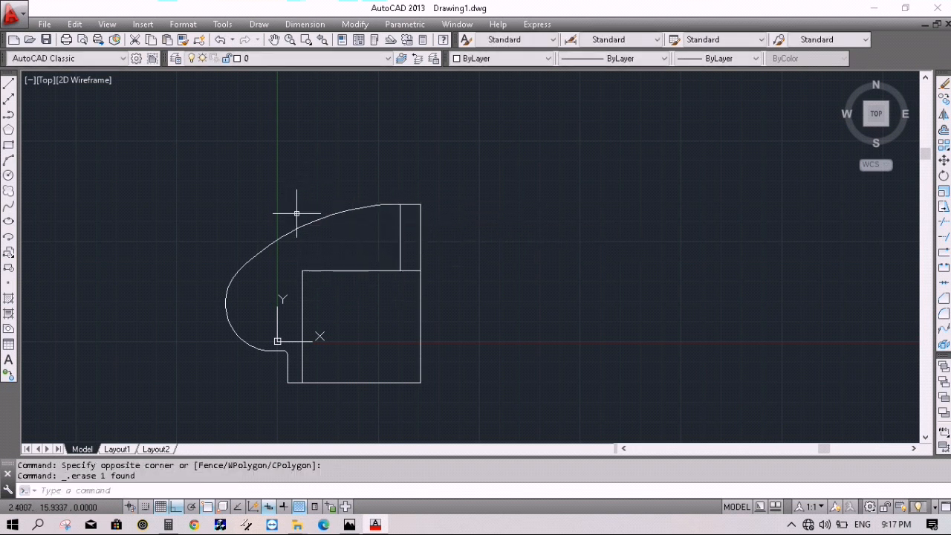
# Trim the base line across the recess opening and the recess ceiling between the hole line and the centre line.
pyautogui.scroll(2, 421, 193)
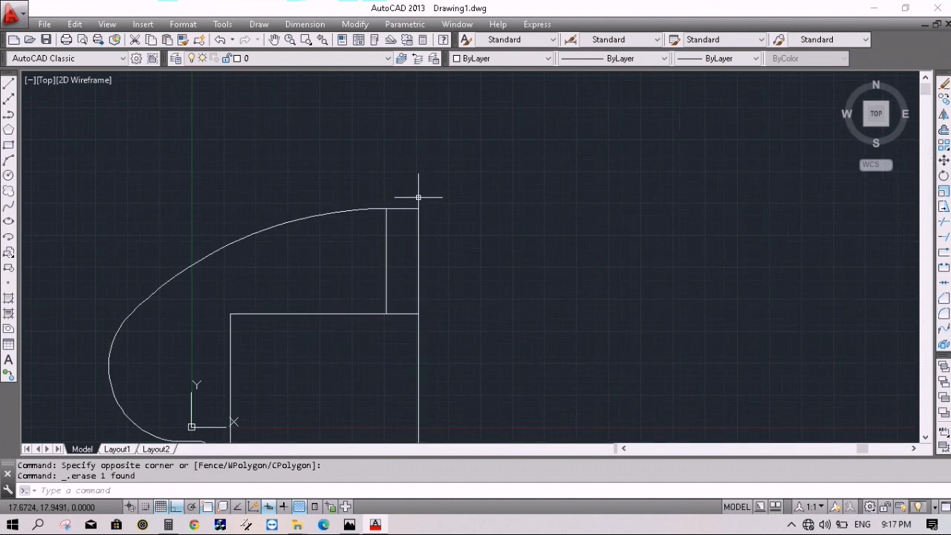
pyautogui.scroll(-1, 418, 198)
pyautogui.scroll(1, 415, 220)
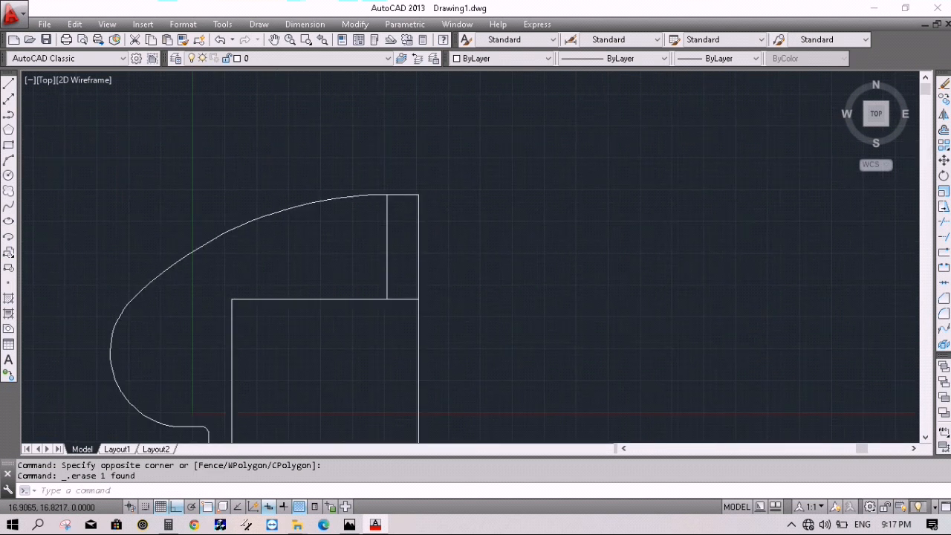
pyautogui.scroll(-2, 410, 199)
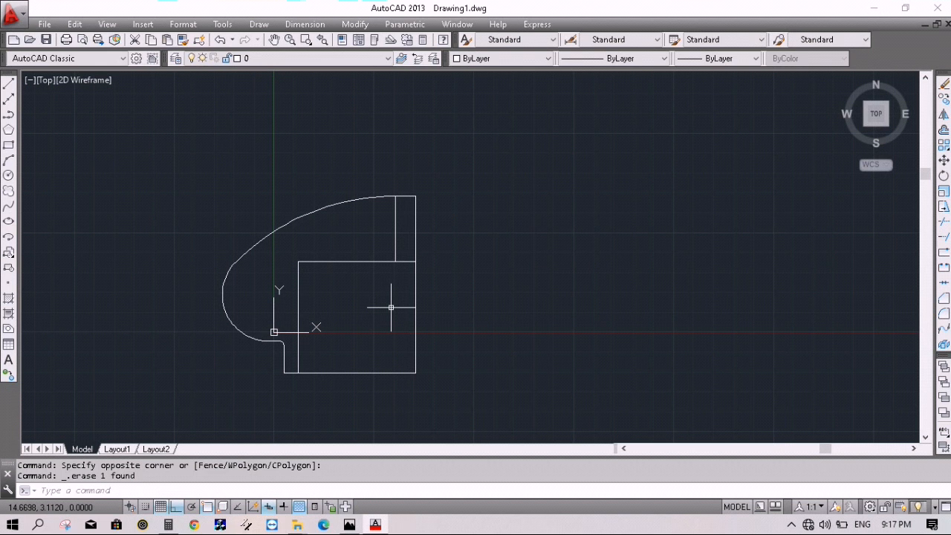
pyautogui.press('Return')
pyautogui.press('Return')
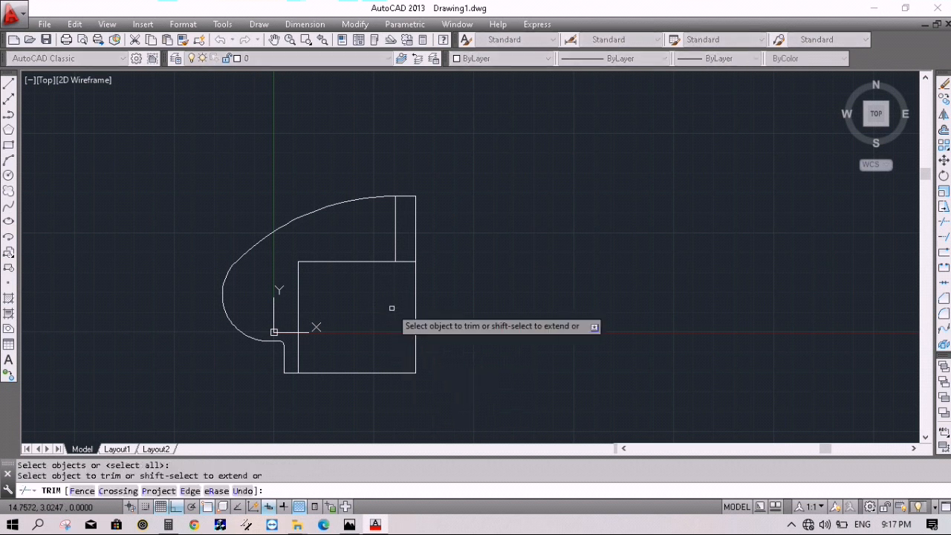
pyautogui.click(392, 339)
pyautogui.click(350, 389)
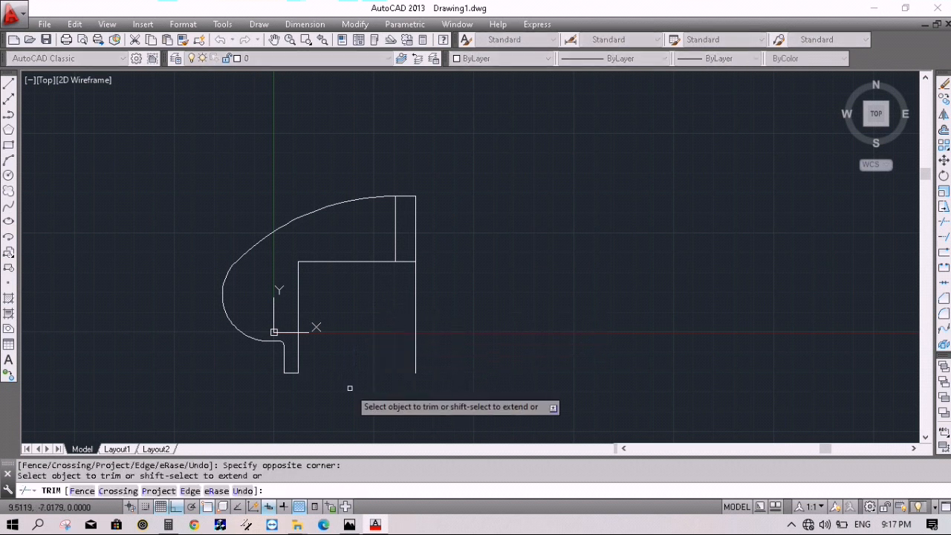
pyautogui.click(409, 254)
pyautogui.click(397, 283)
pyautogui.scroll(1, 403, 196)
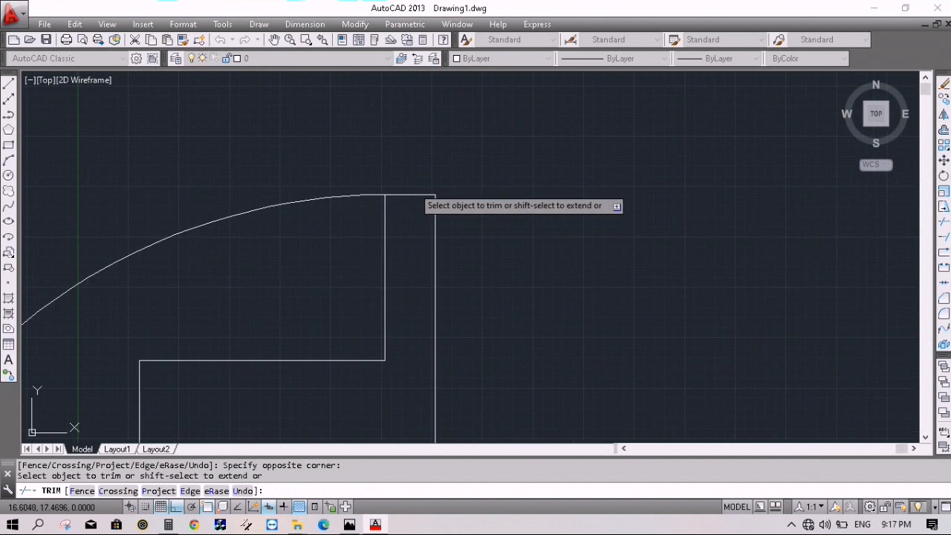
pyautogui.press('Escape')
# Erase the short top line between the hole edge and the centre line.
pyautogui.click(410, 195)
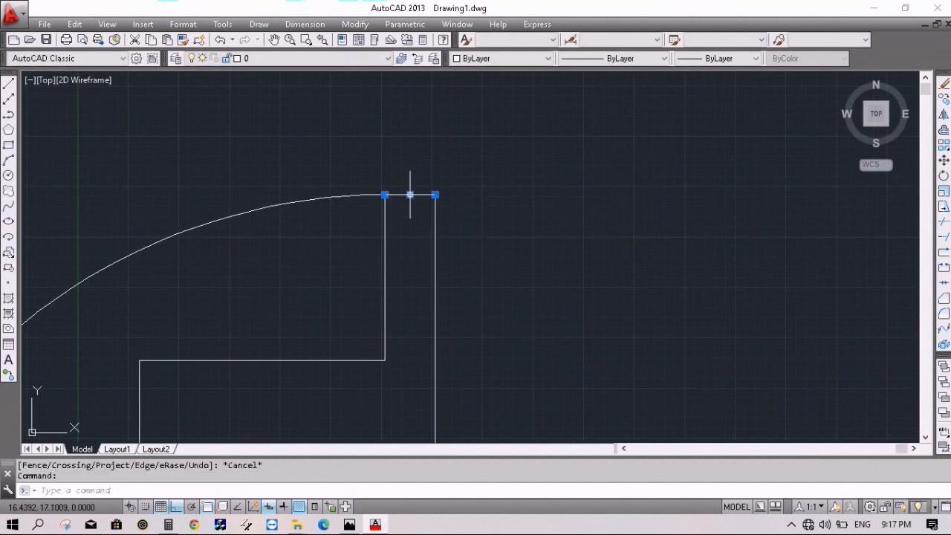
pyautogui.press('Delete')
pyautogui.scroll(-2, 412, 190)
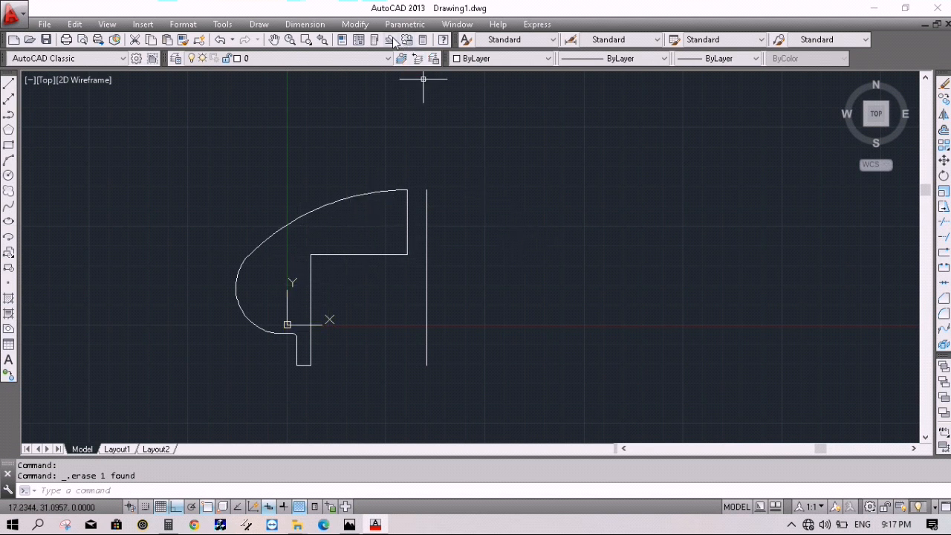
pyautogui.click(356, 24)
pyautogui.click(563, 170)
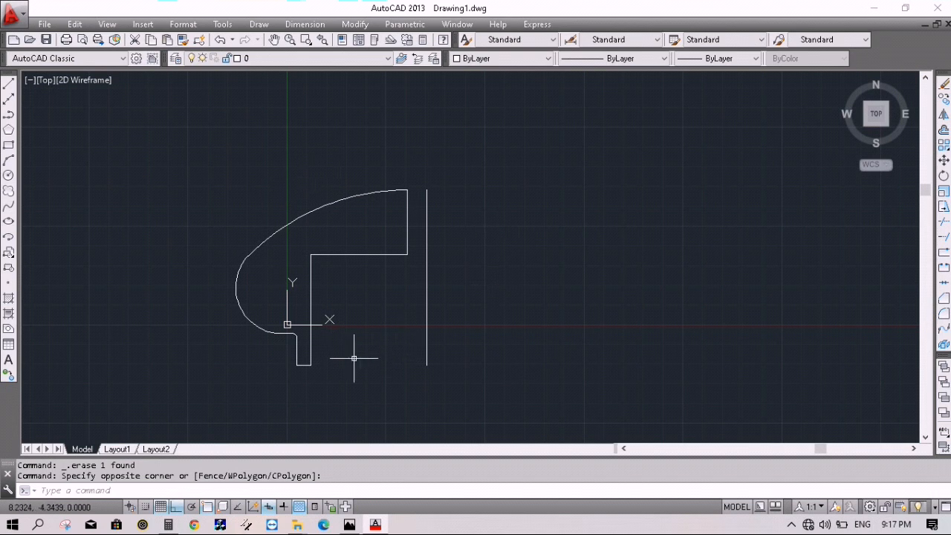
# Compare the half profile with the reference photo, then switch the drawing to the 3D modeling workspace.
pyautogui.click(376, 525)
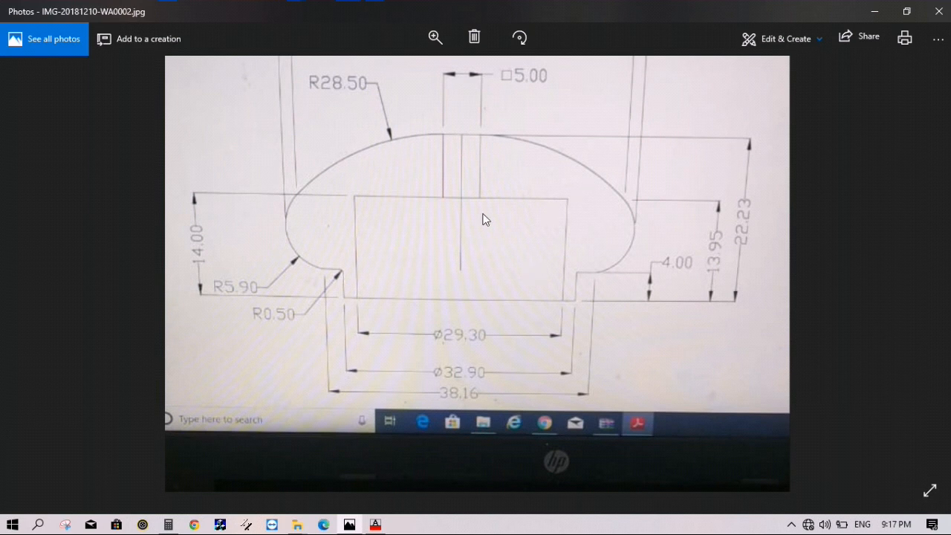
pyautogui.click(376, 525)
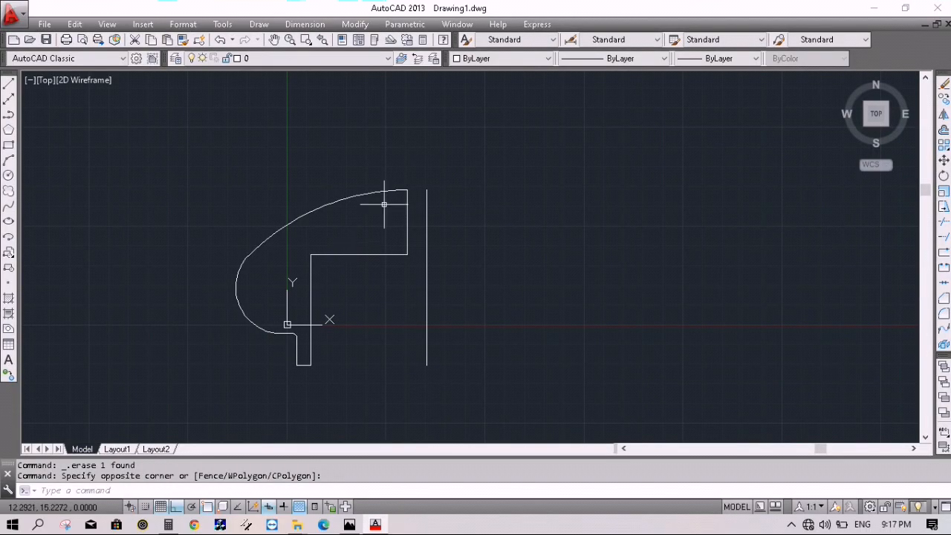
pyautogui.click(871, 509)
pyautogui.click(825, 420)
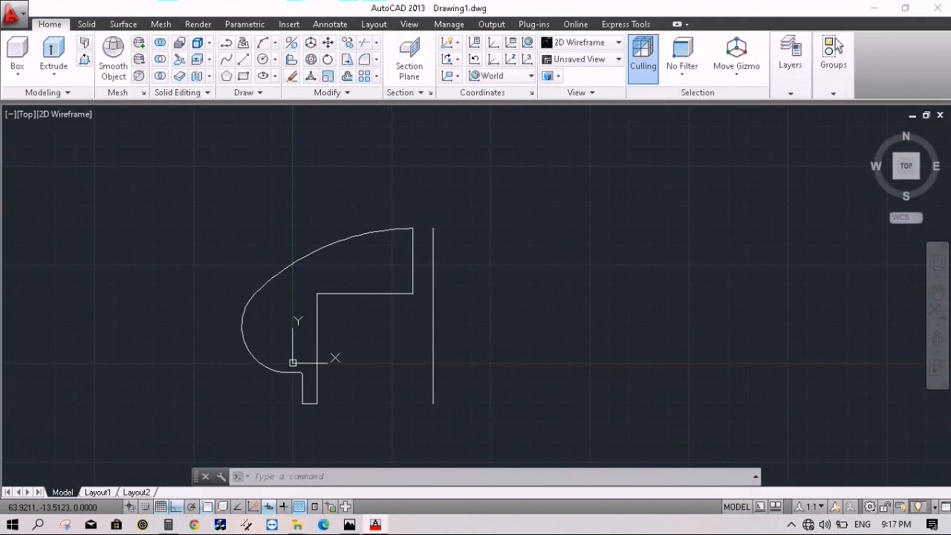
# Revolve the knob's half profile, with the whole drawing selected, 360 degrees about the vertical centre line from its upper to its lower endpoint.
pyautogui.click(54, 74)
pyautogui.click(72, 154)
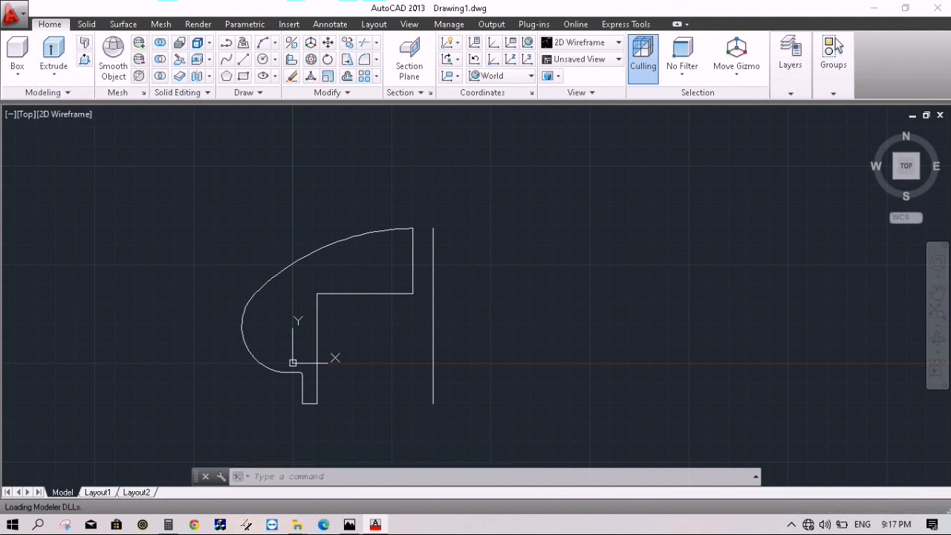
pyautogui.click(541, 170)
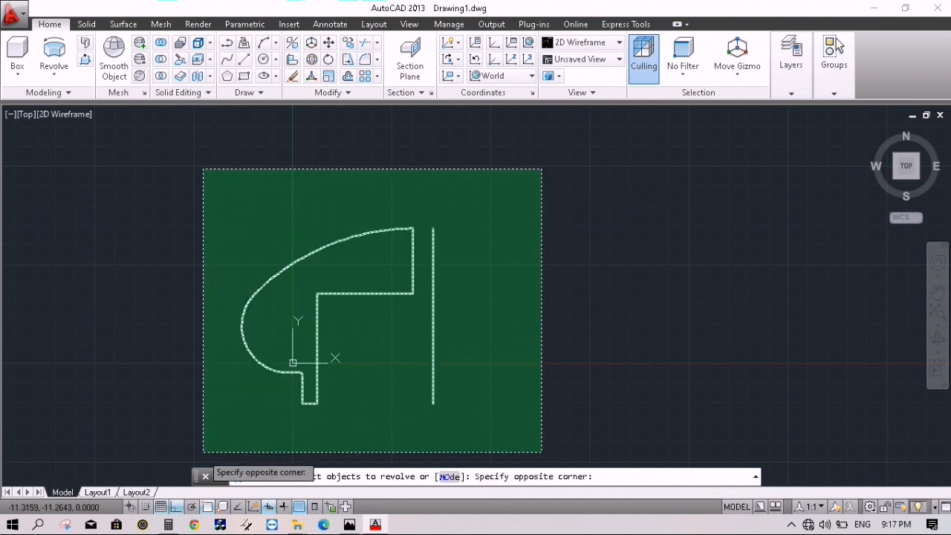
pyautogui.click(203, 452)
pyautogui.rightClick(541, 159)
pyautogui.click(559, 169)
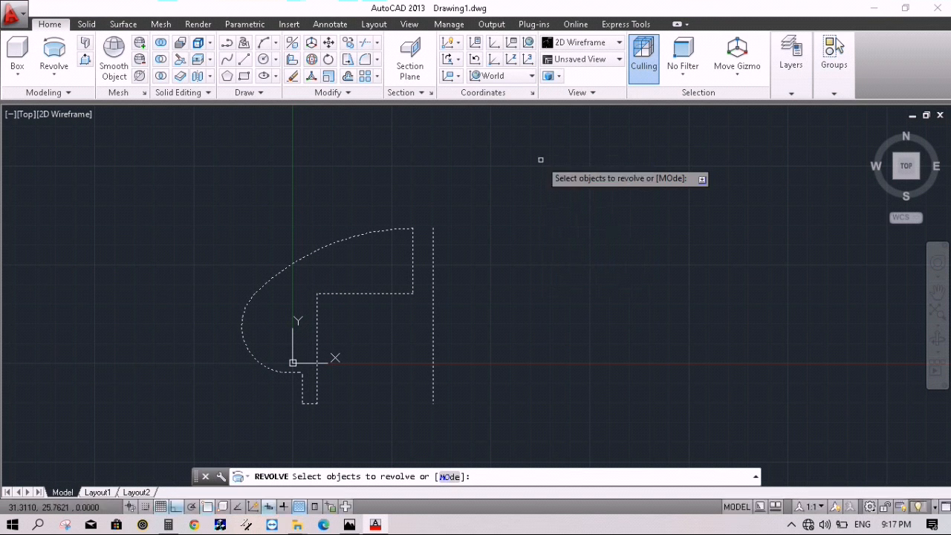
pyautogui.click(434, 228)
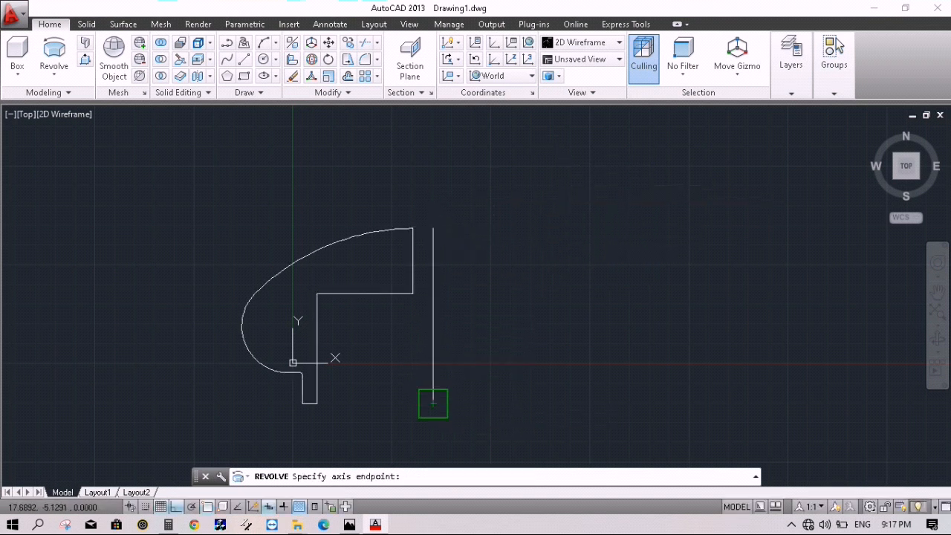
pyautogui.click(434, 406)
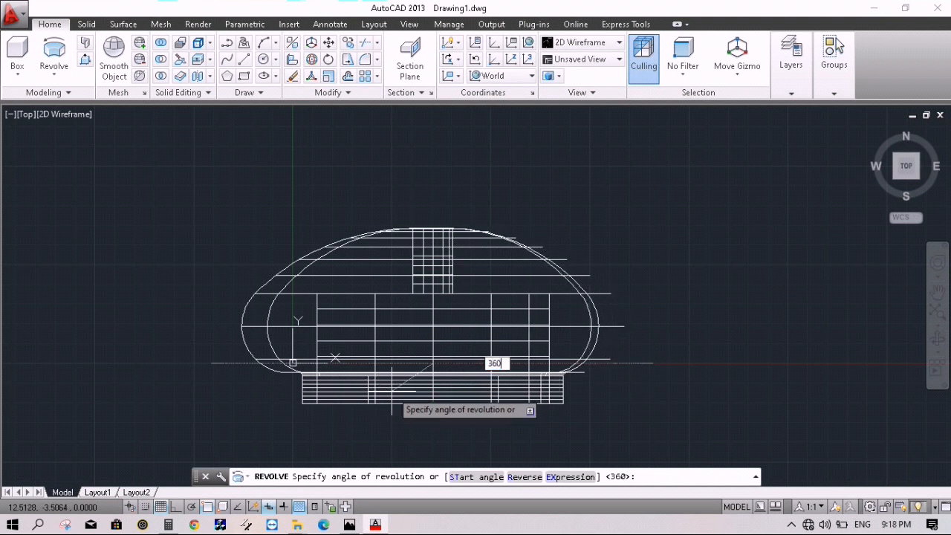
pyautogui.write('360')
pyautogui.press('Return')
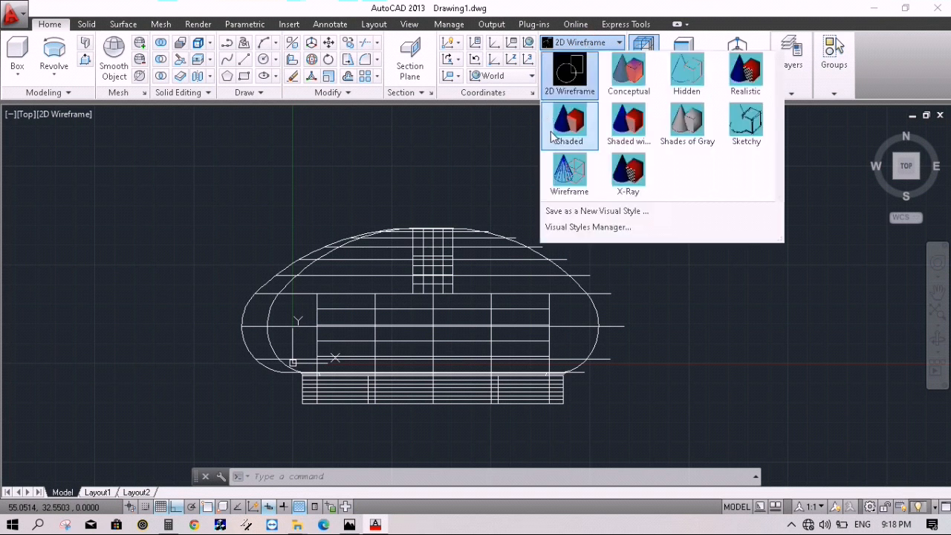
# Apply the Shaded visual style and orbit to the knob's recessed underside, comparing it with the reference drawing in Photos.
pyautogui.click(563, 129)
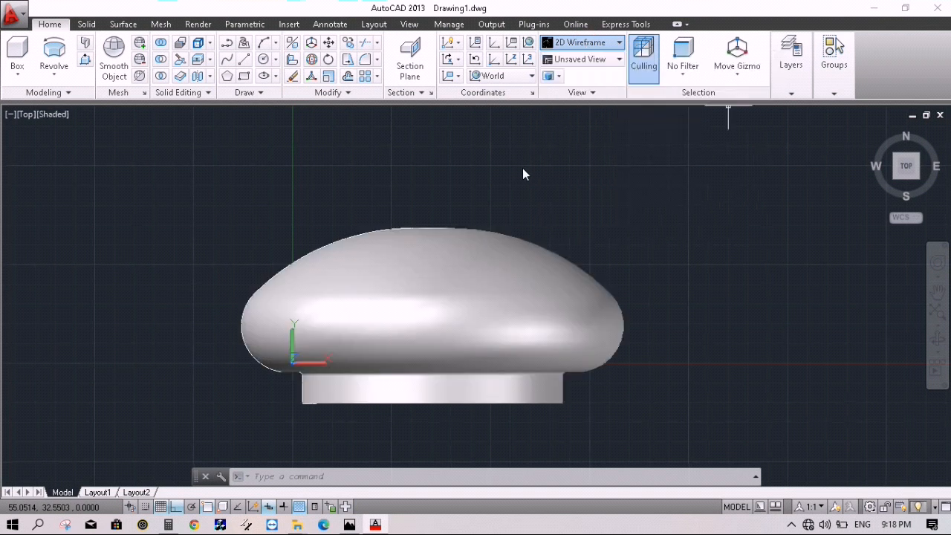
pyautogui.click(937, 340)
pyautogui.moveTo(864, 310); pyautogui.dragTo(224, 289)
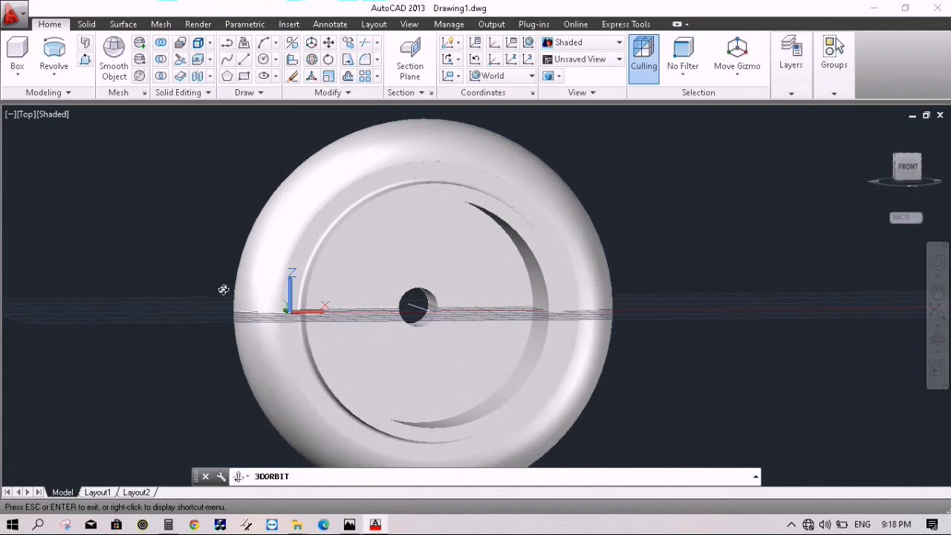
pyautogui.click(349, 524)
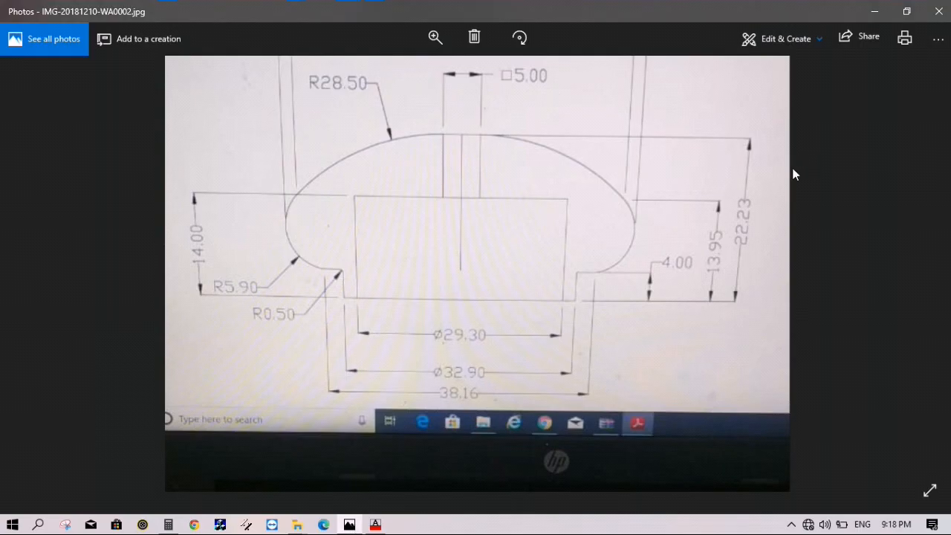